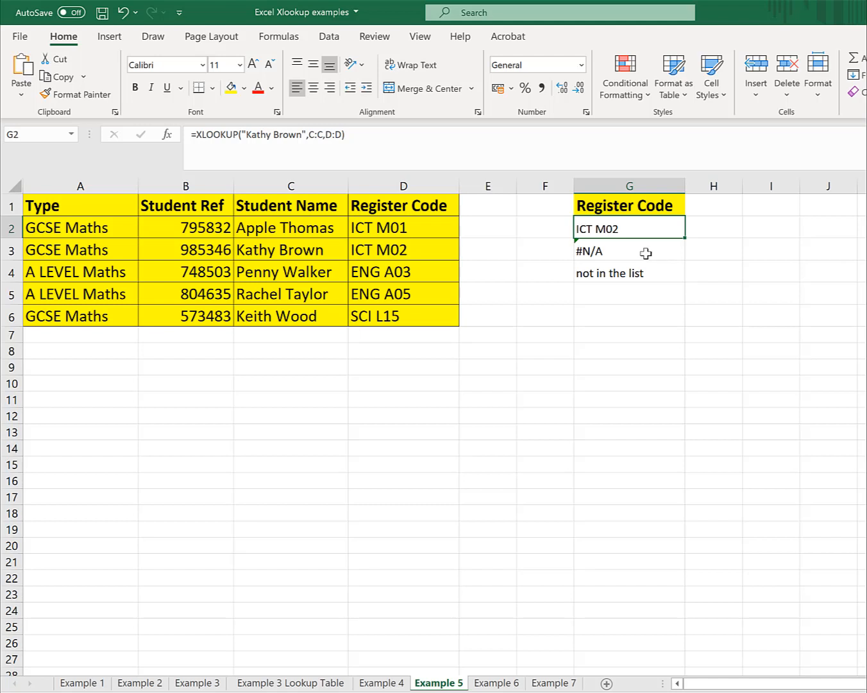
# - Start an XLOOKUP in cell G6 with a made-up student name that is not in the list as the lookup value
pyautogui.click(645, 253)
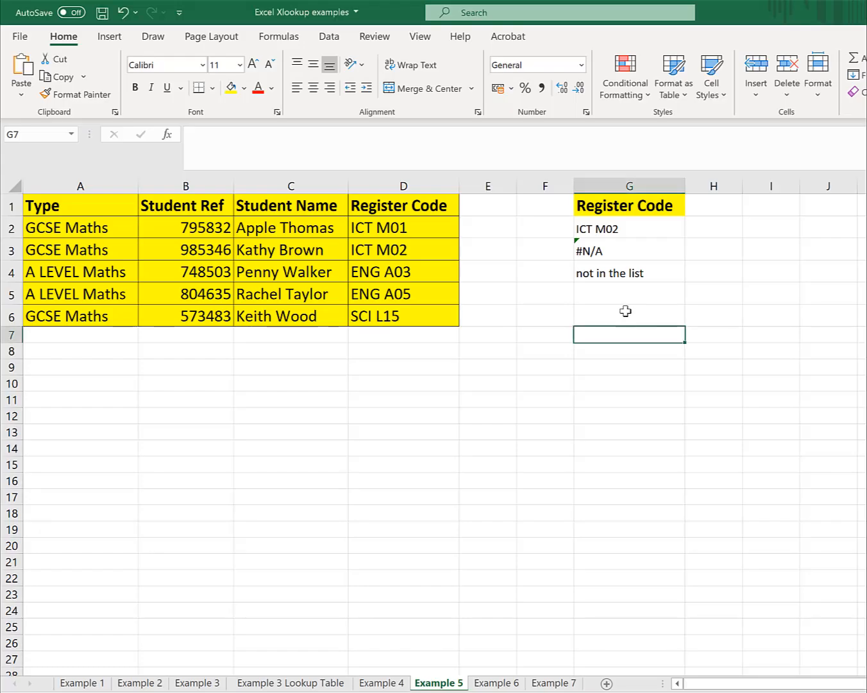
pyautogui.click(626, 312)
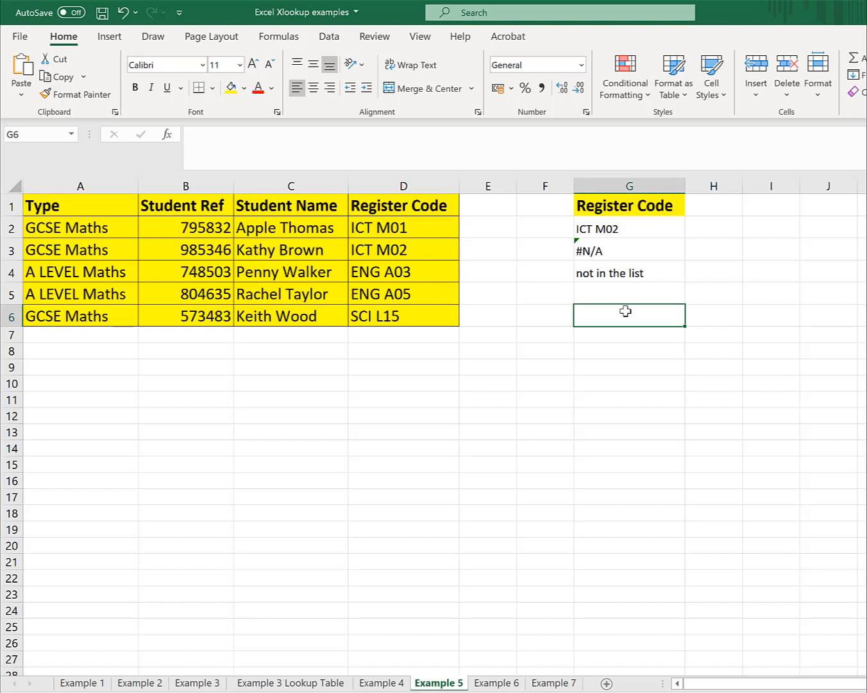
pyautogui.click(166, 134)
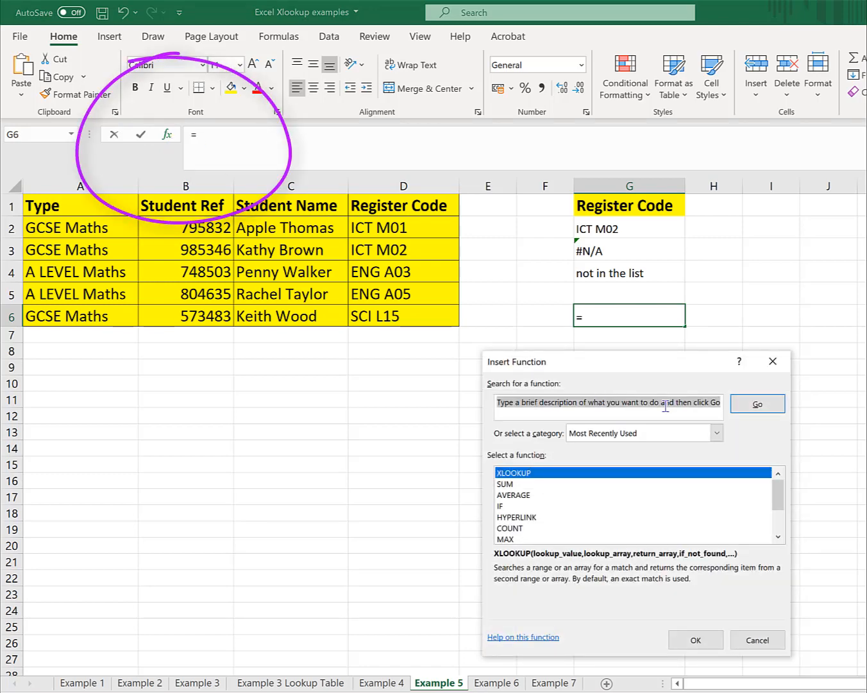
pyautogui.click(532, 476)
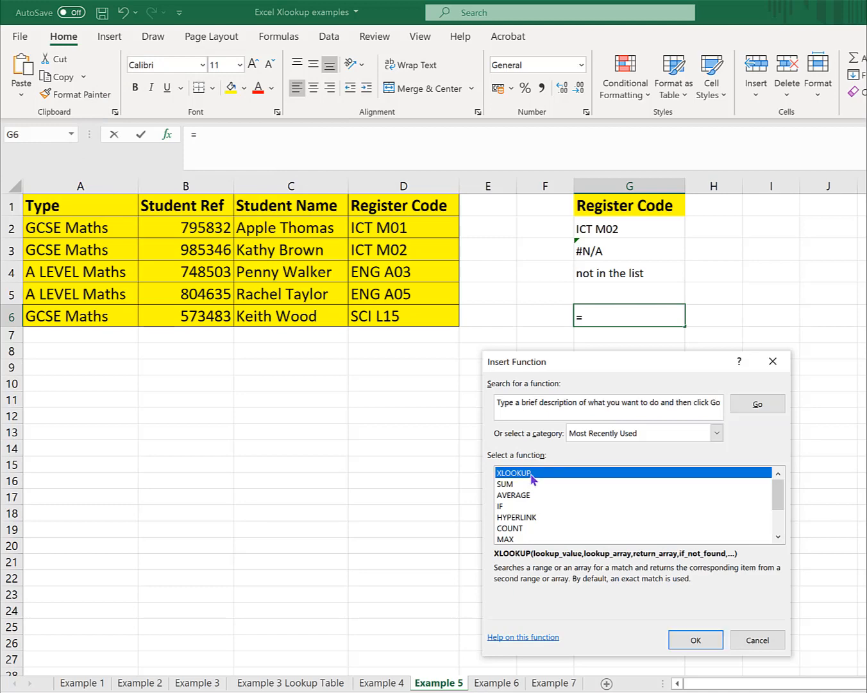
pyautogui.doubleClick(532, 475)
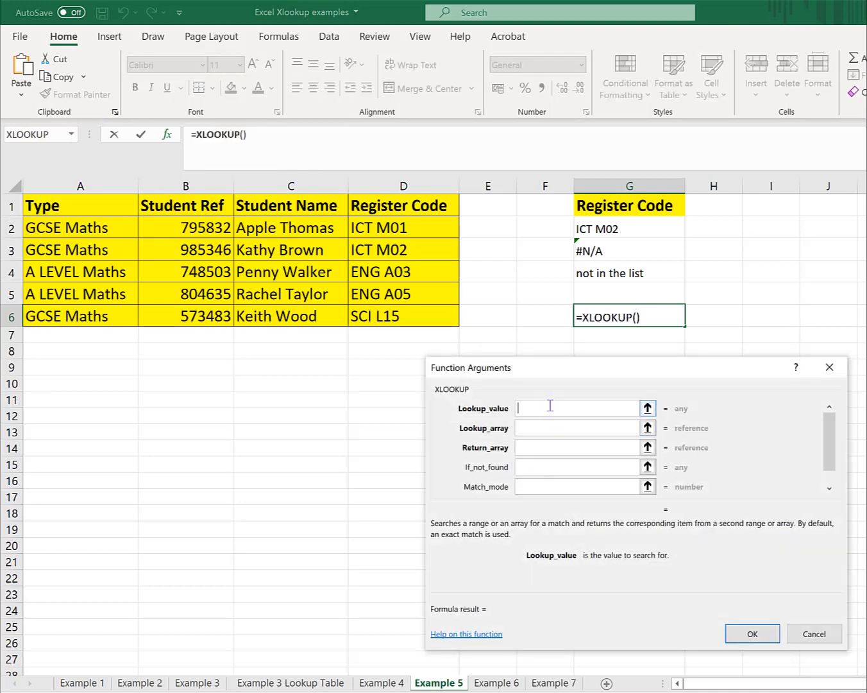
pyautogui.write('Apple Appkl')
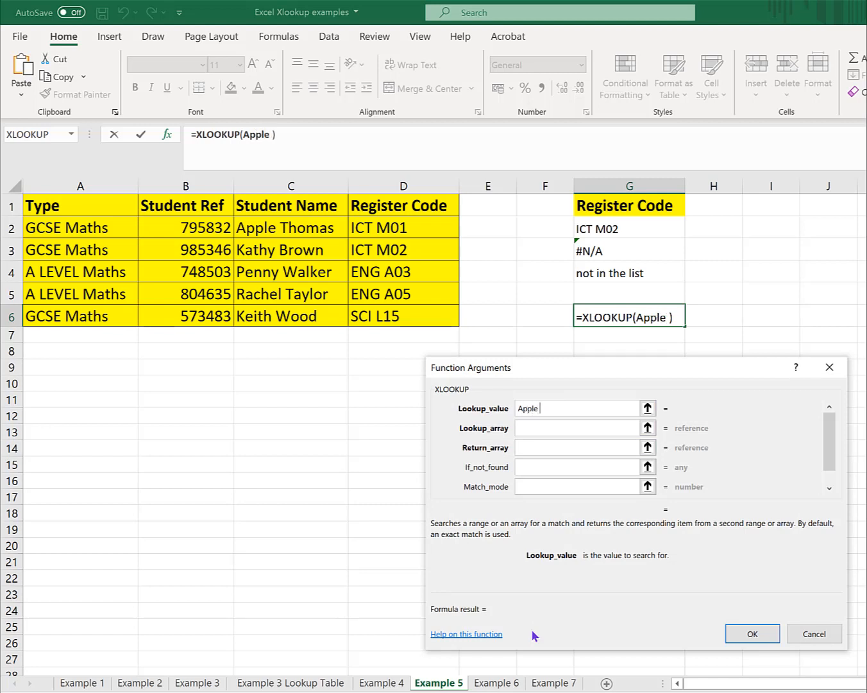
pyautogui.press('BackSpace')
pyautogui.press('BackSpace')
pyautogui.write('e App')
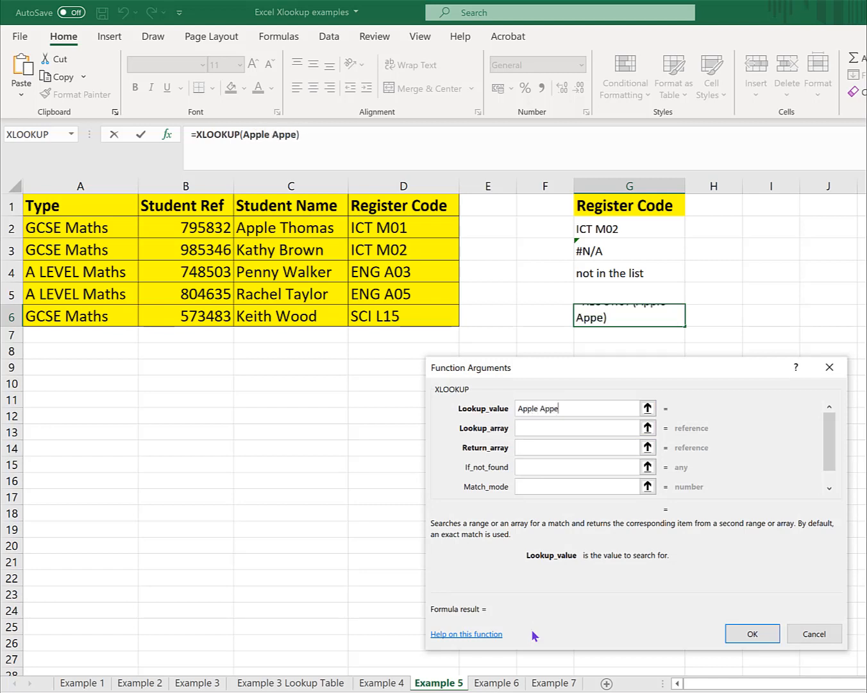
pyautogui.write('le')
# - Set the G6 XLOOKUP's lookup array to column C (C:C) and its return array to column D (D:D)
pyautogui.click(556, 427)
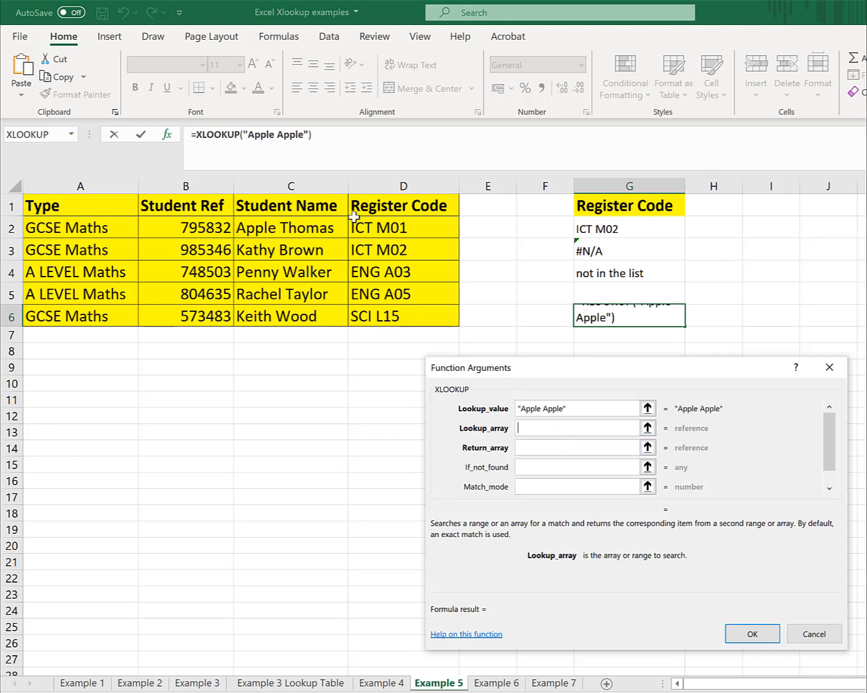
pyautogui.click(326, 187)
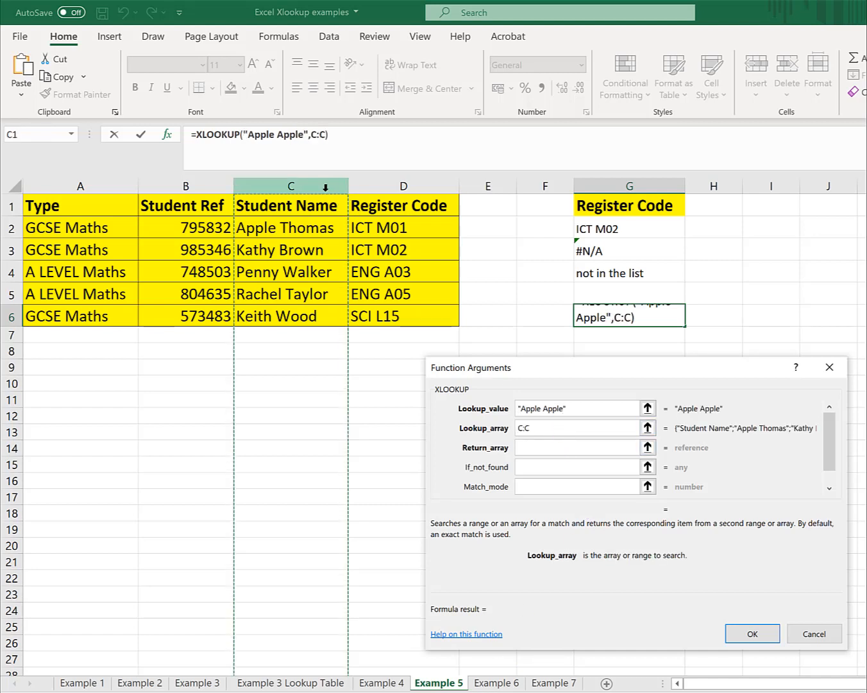
pyautogui.click(527, 448)
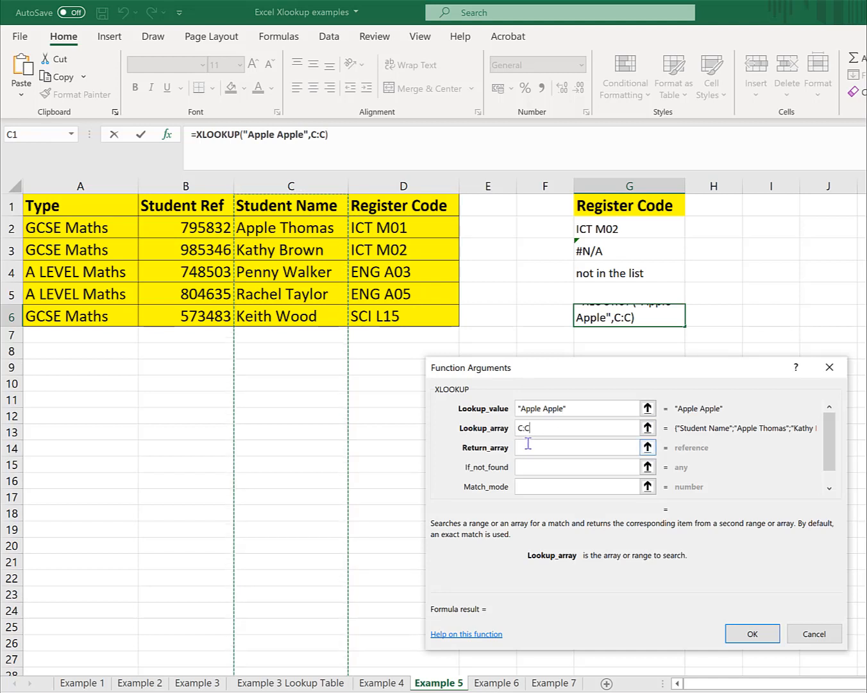
pyautogui.click(439, 187)
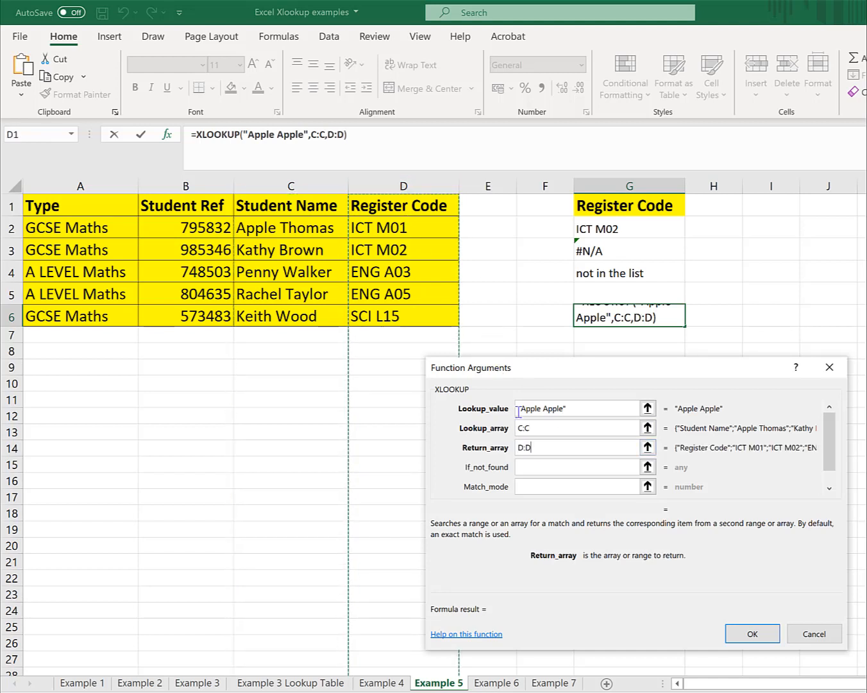
# - Give the G6 XLOOKUP the if-not-found text "not in the list" and insert the formula
pyautogui.click(528, 466)
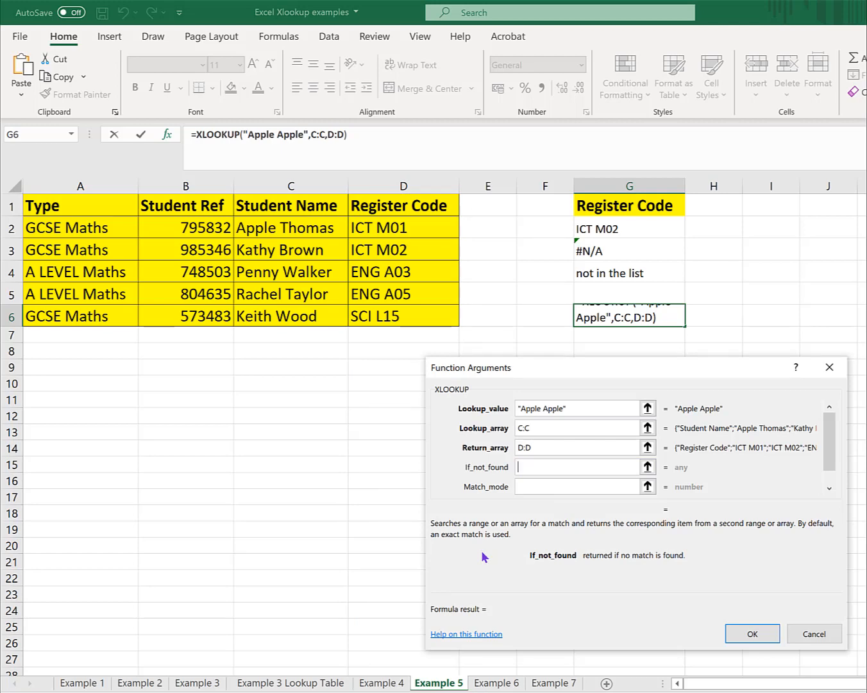
pyautogui.write('not in')
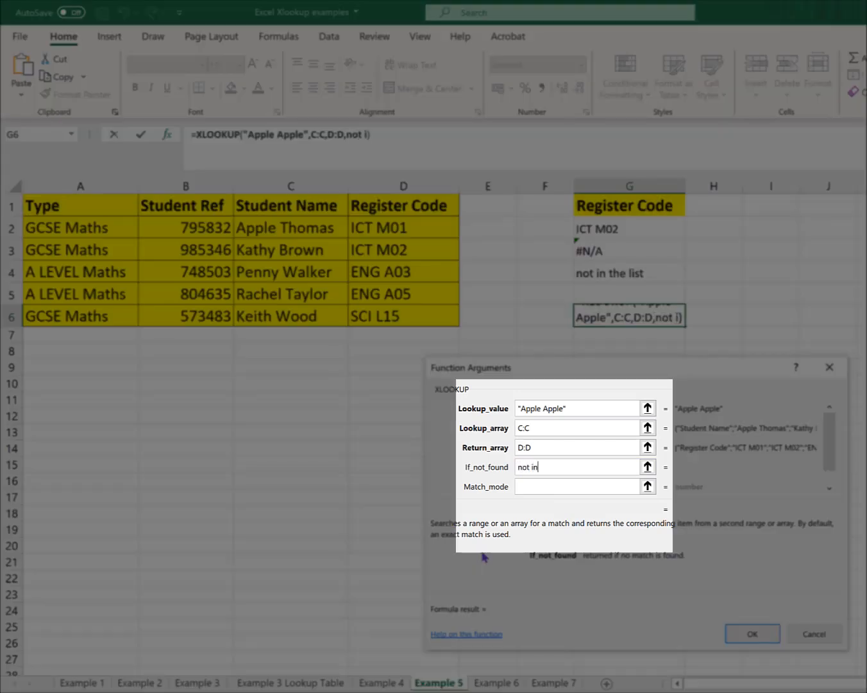
pyautogui.write(' the list')
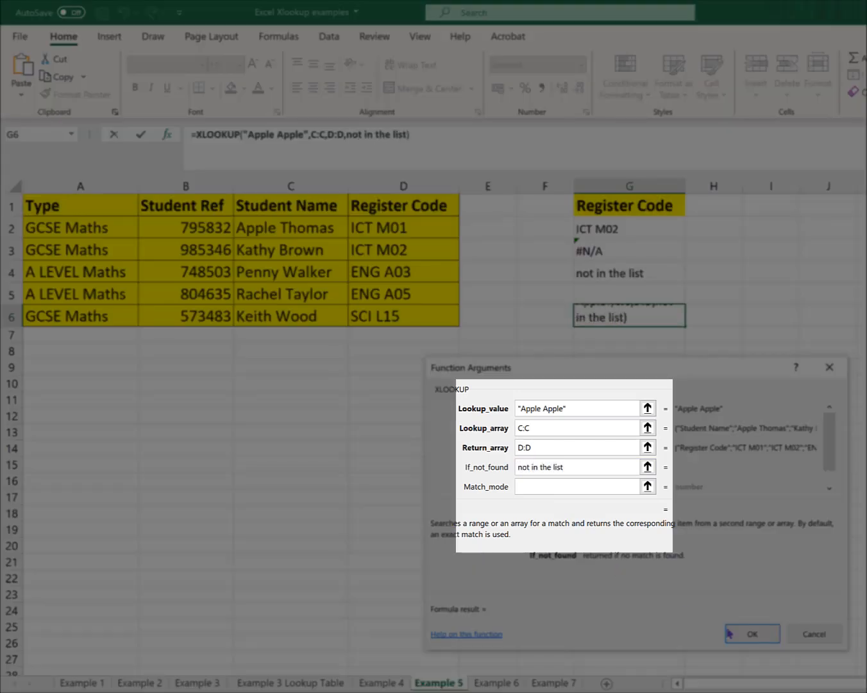
pyautogui.click(755, 634)
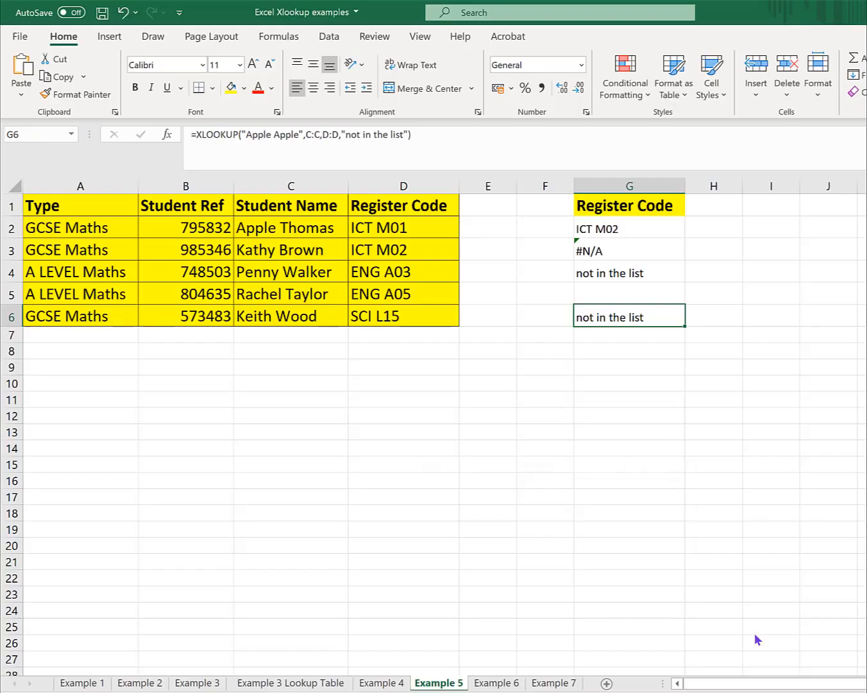
# - Switch to the Example 6 sheet and examine the XLOOKUP formula in E2 and the grade boundaries table
pyautogui.hotkey('ctrl', 'pagedown')
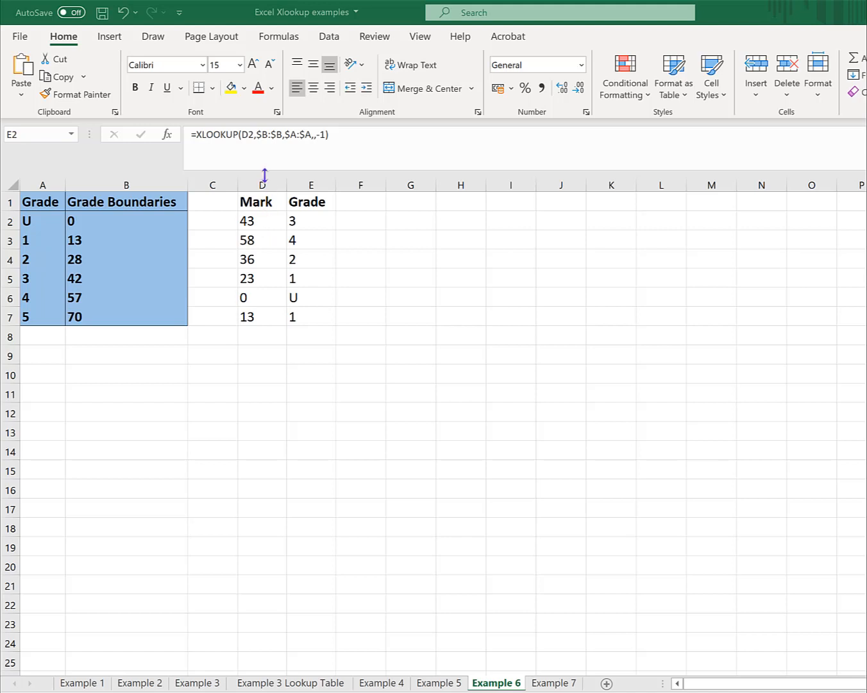
pyautogui.click(303, 223)
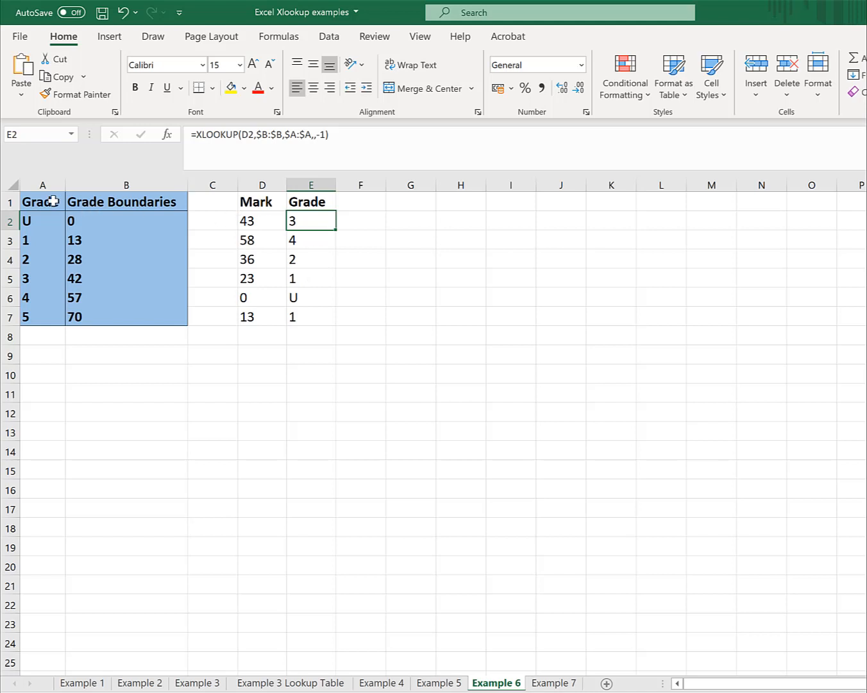
pyautogui.moveTo(54, 200); pyautogui.dragTo(129, 323)
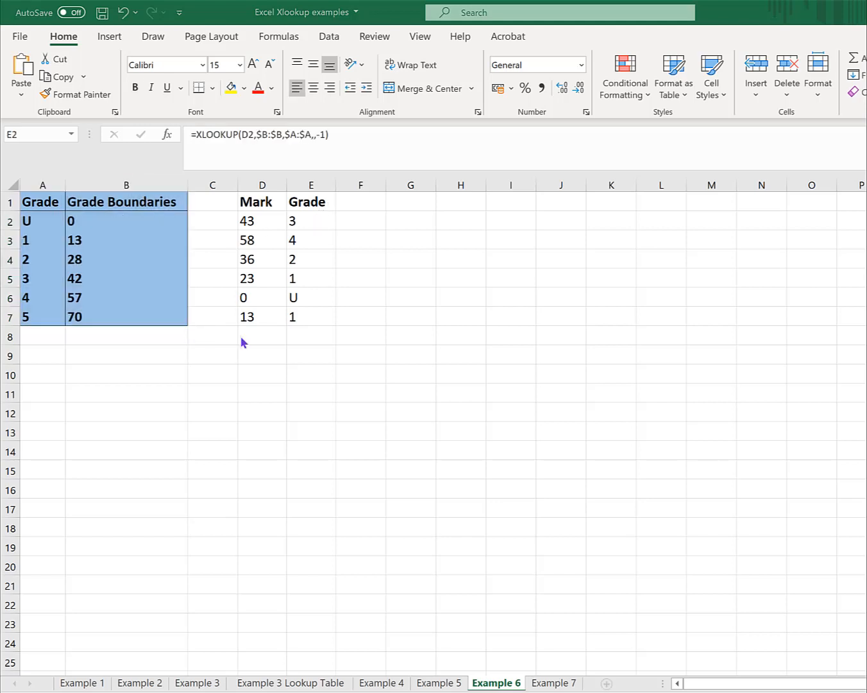
pyautogui.click(130, 220)
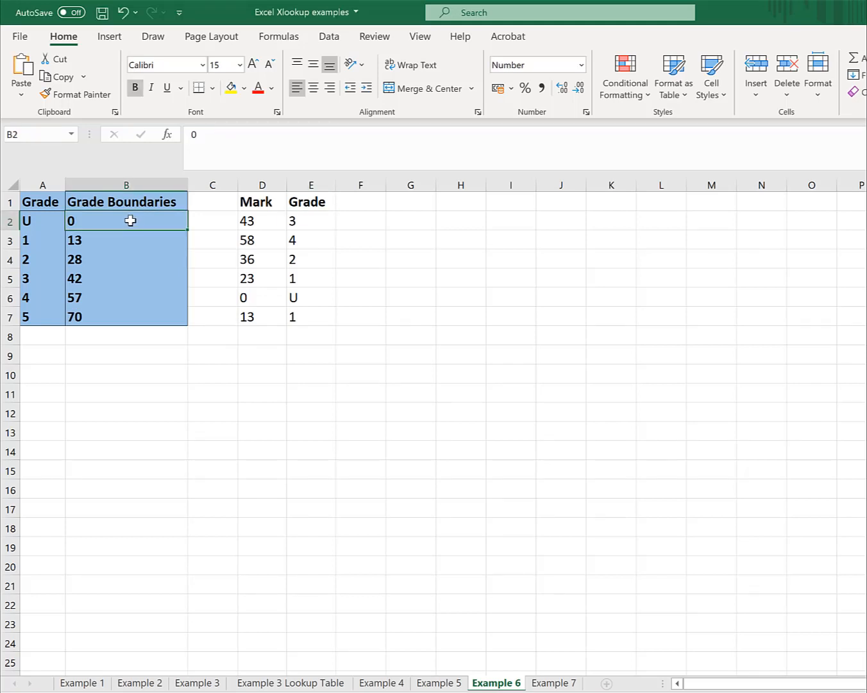
pyautogui.press('Return')
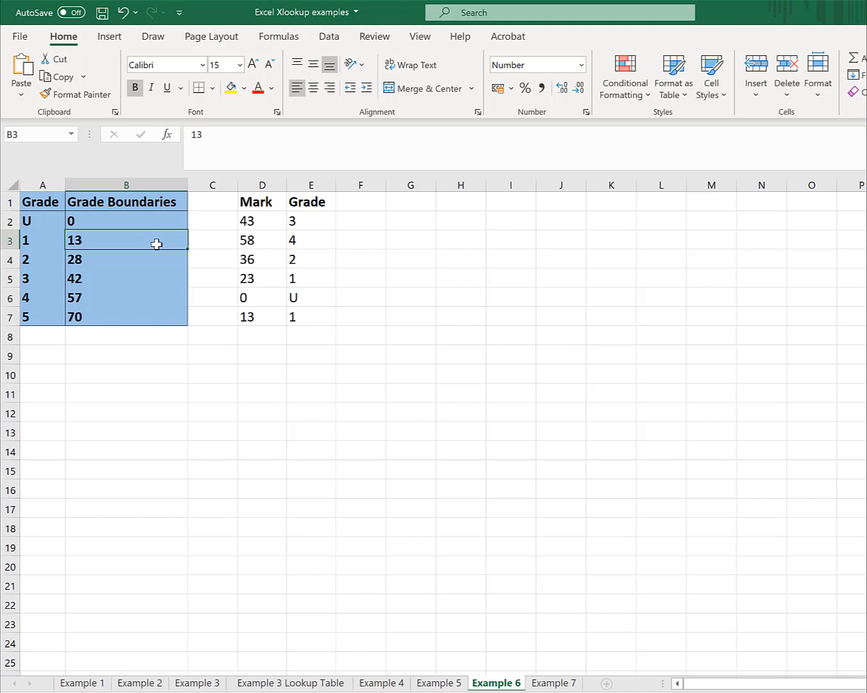
# - Start an XLOOKUP in cell F2 with the mark in D2 as the lookup value
pyautogui.click(372, 222)
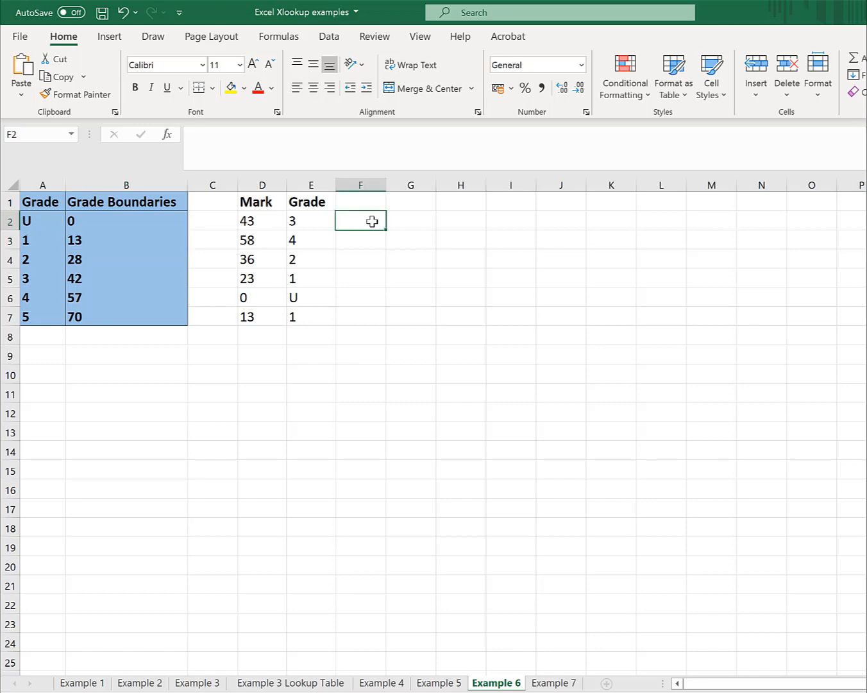
pyautogui.doubleClick(372, 222)
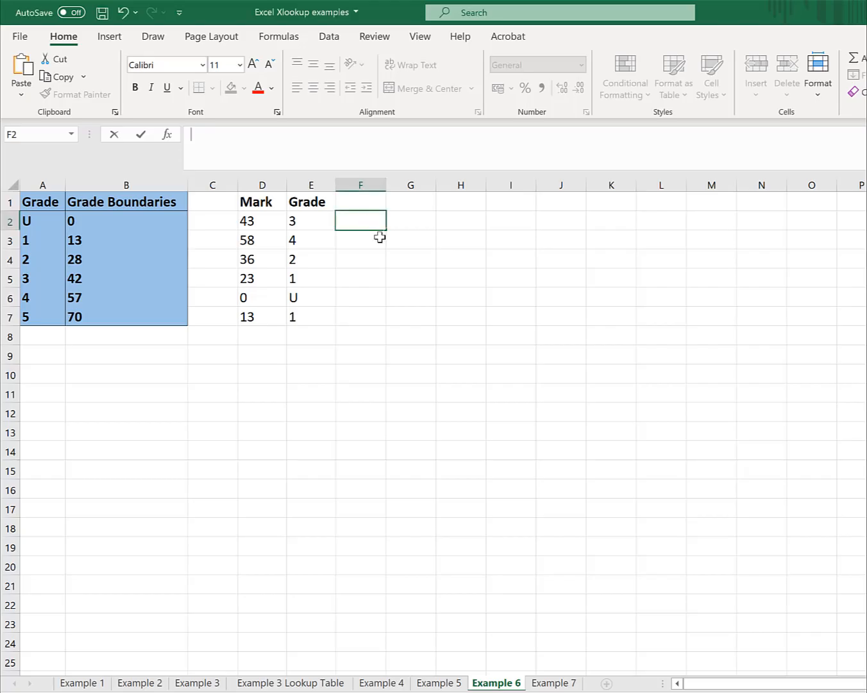
pyautogui.write('=')
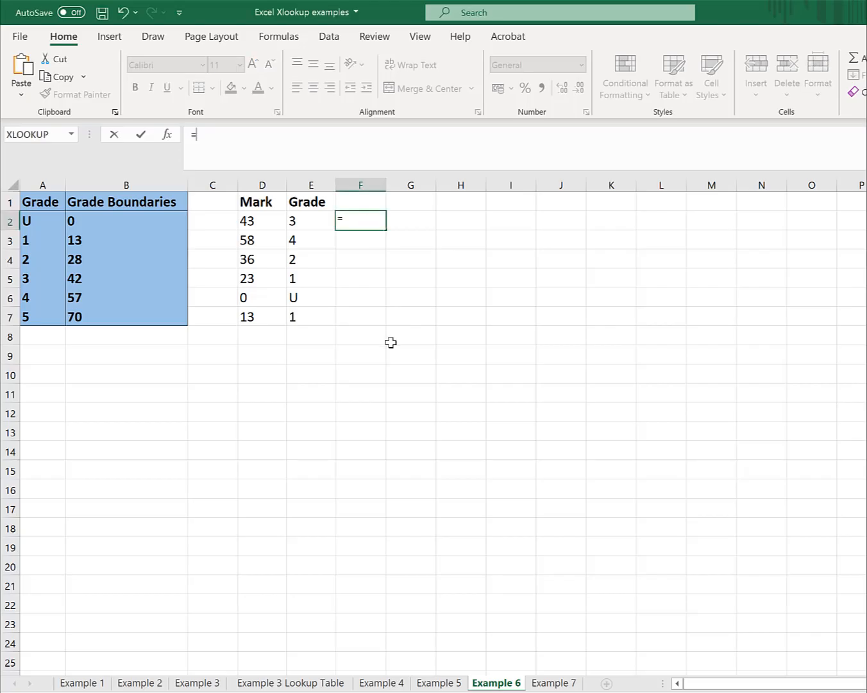
pyautogui.click(167, 136)
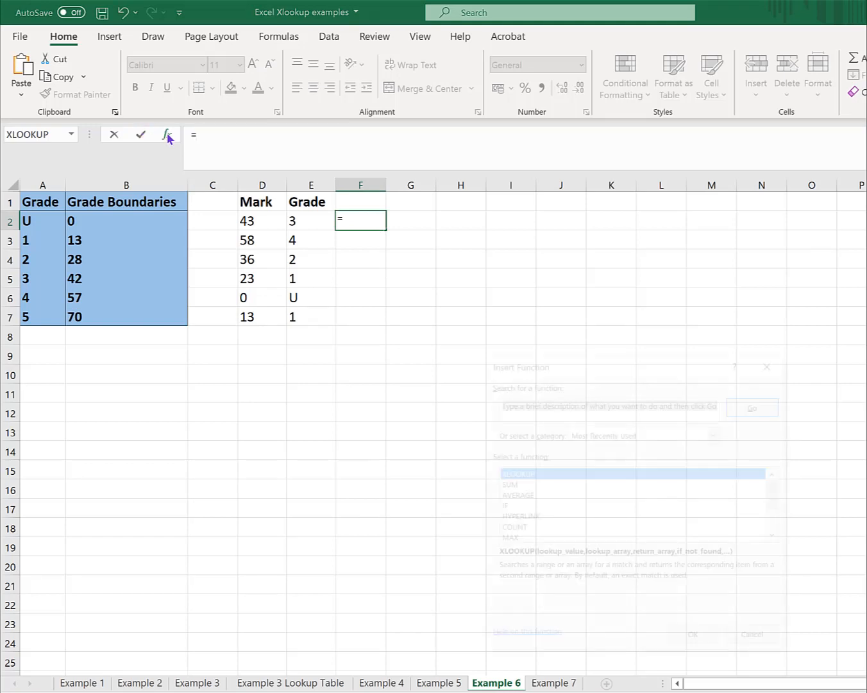
pyautogui.doubleClick(501, 472)
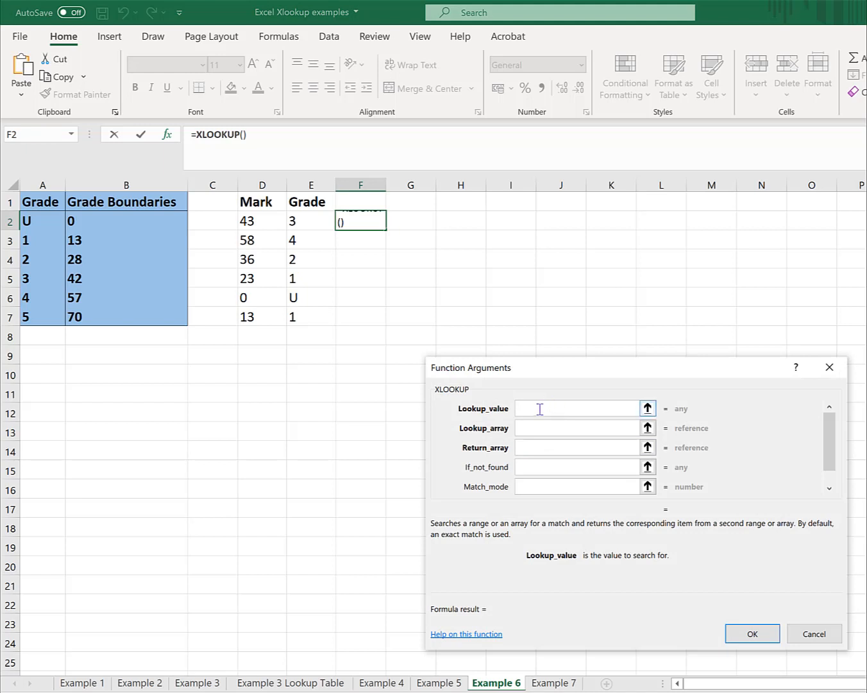
pyautogui.click(267, 221)
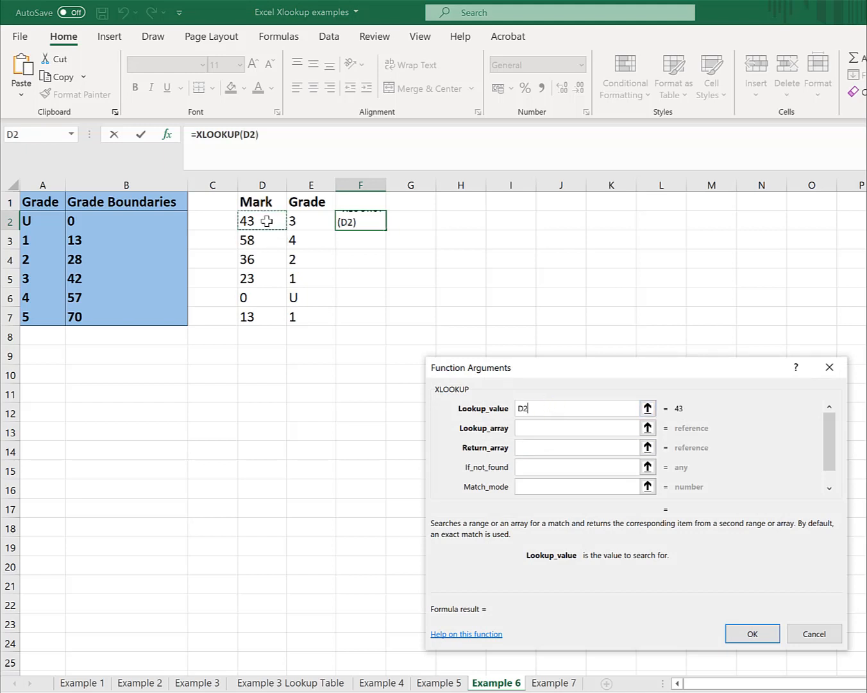
# - Set the F2 XLOOKUP's lookup array to column B (B:B) and its return array to column A (A:A)
pyautogui.click(538, 434)
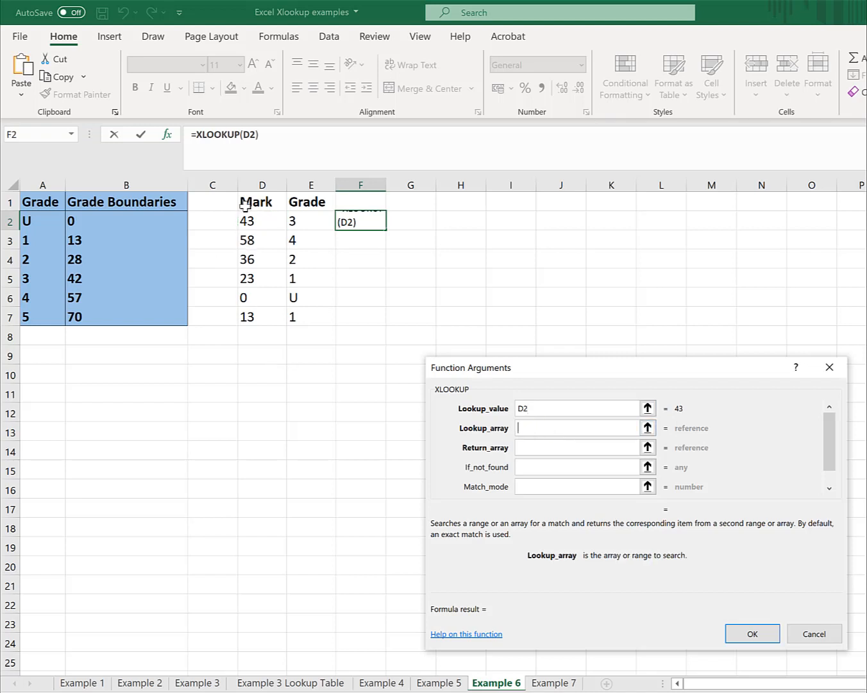
pyautogui.click(134, 187)
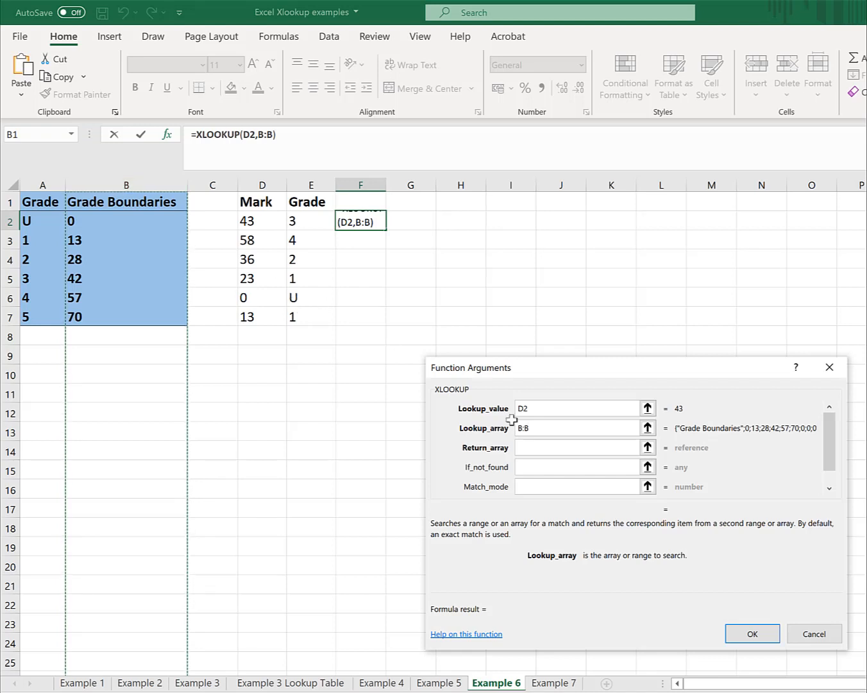
pyautogui.click(528, 447)
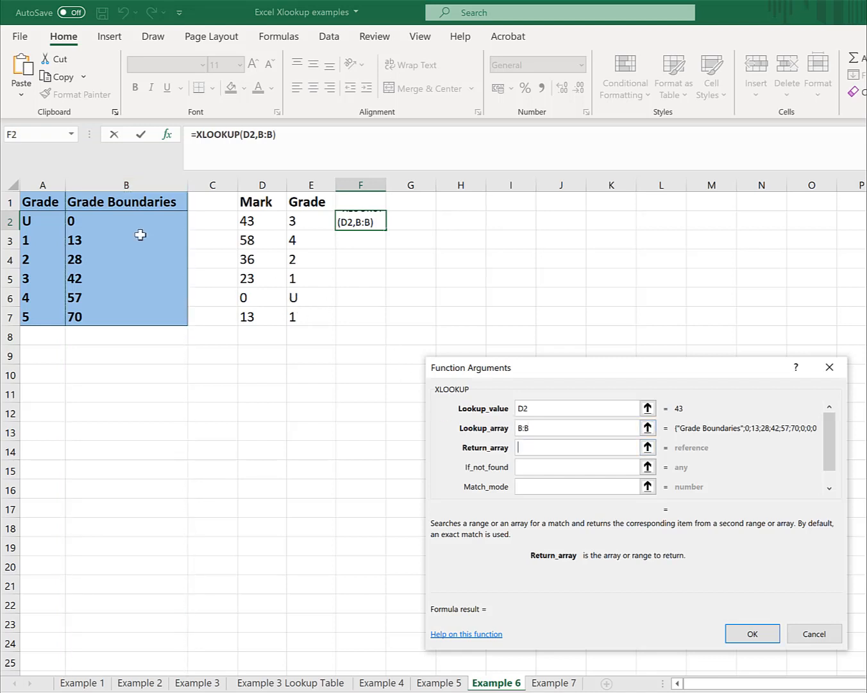
pyautogui.click(43, 193)
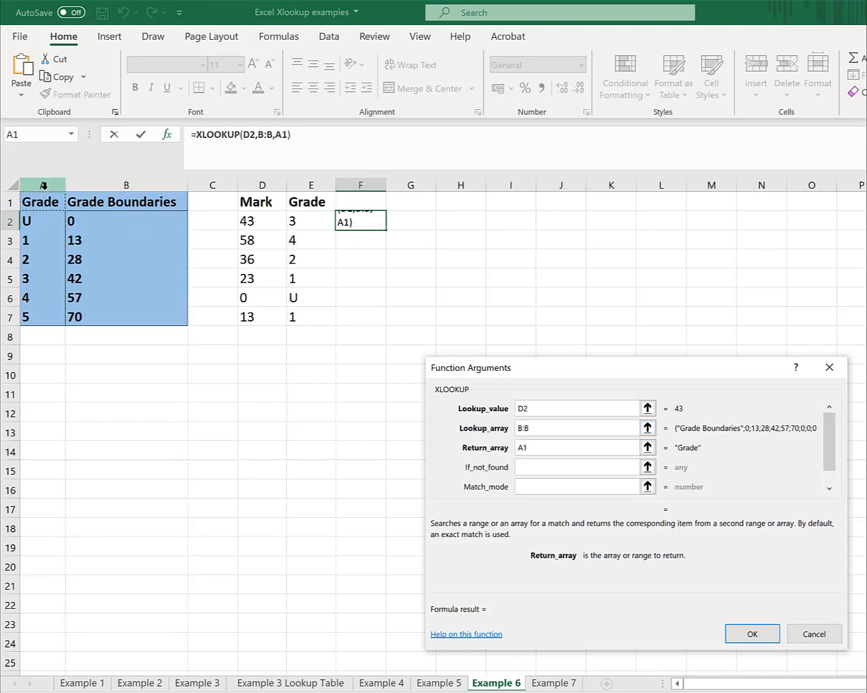
pyautogui.click(43, 185)
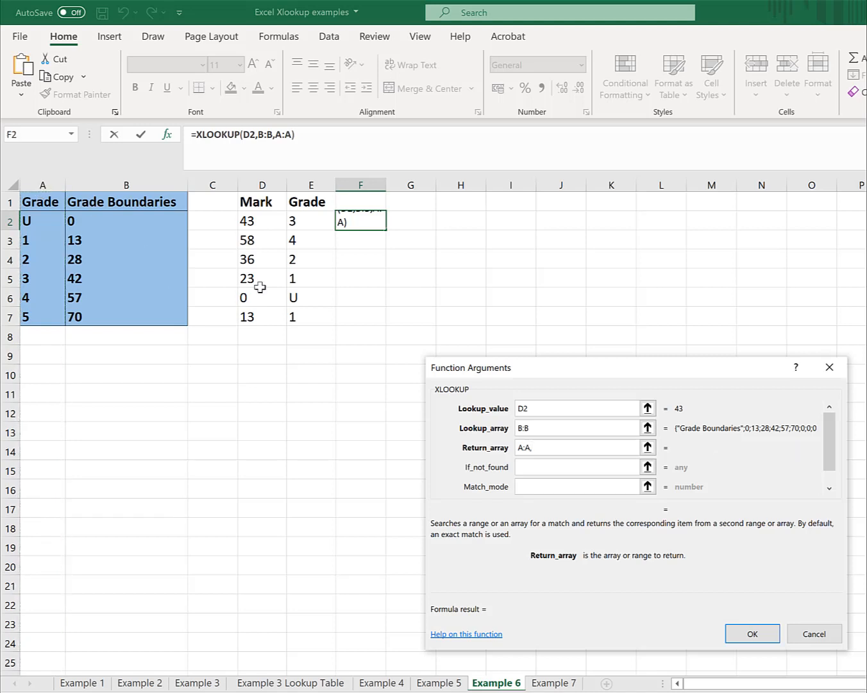
pyautogui.press('BackSpace')
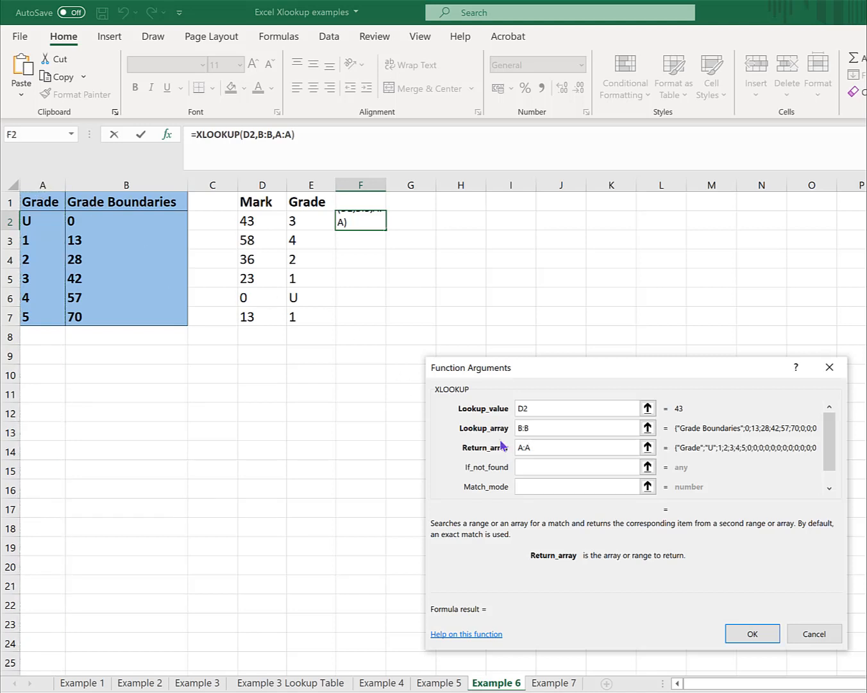
# - Leave the F2 XLOOKUP's if-not-found argument empty, set its match mode to -1 (exact match or next smaller item), and enter the formula
pyautogui.click(535, 464)
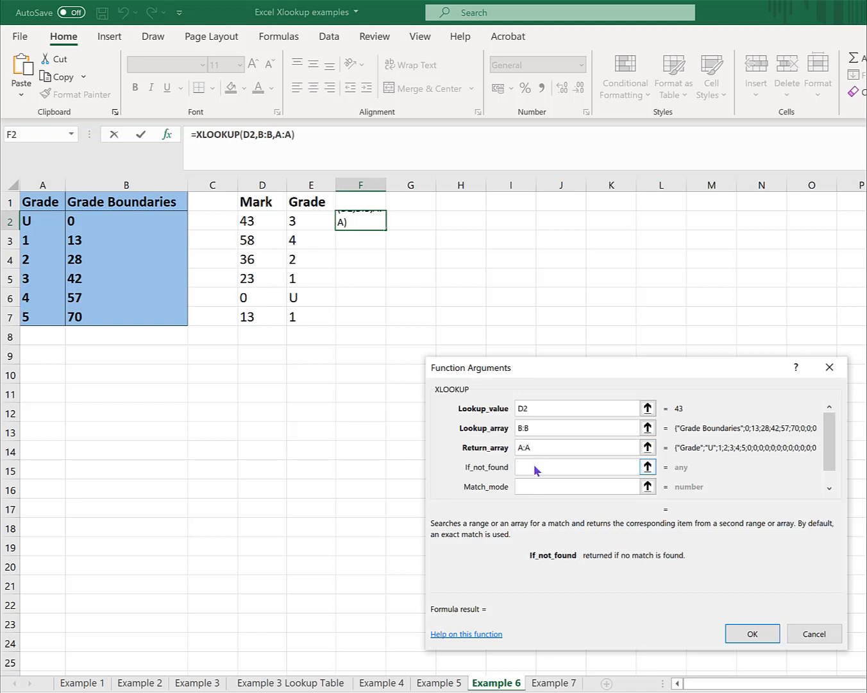
pyautogui.click(307, 154)
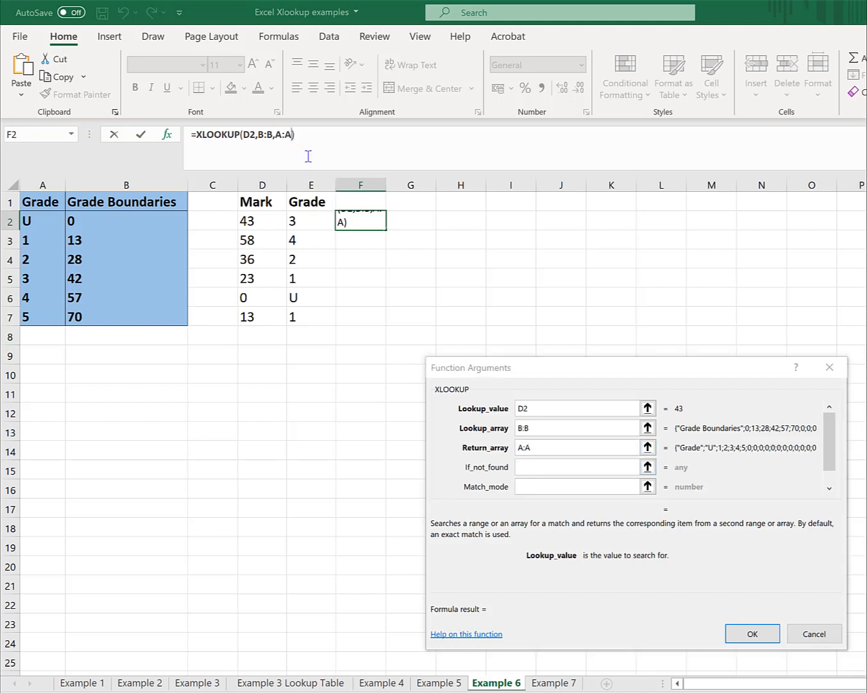
pyautogui.write(',,')
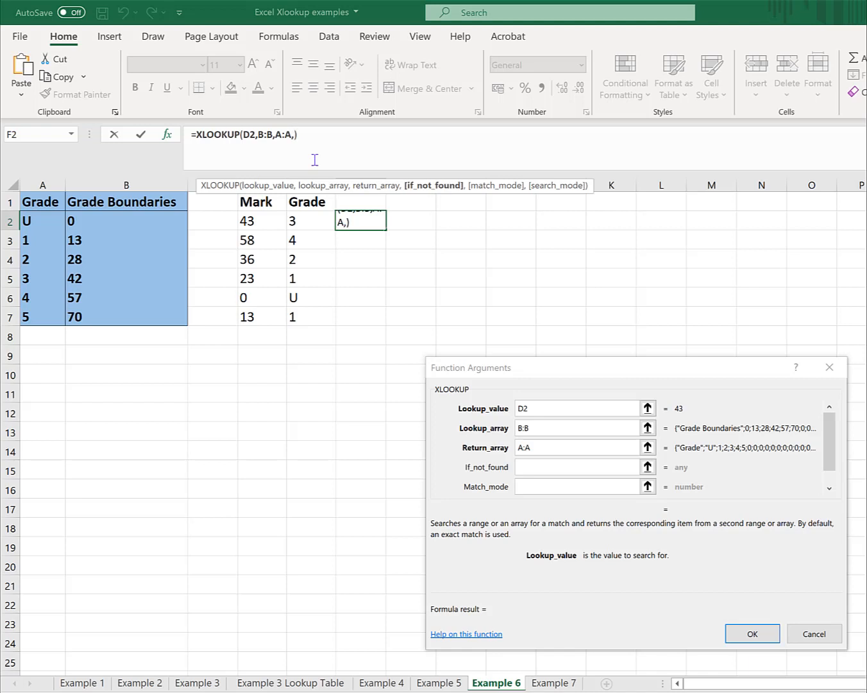
pyautogui.click(482, 194)
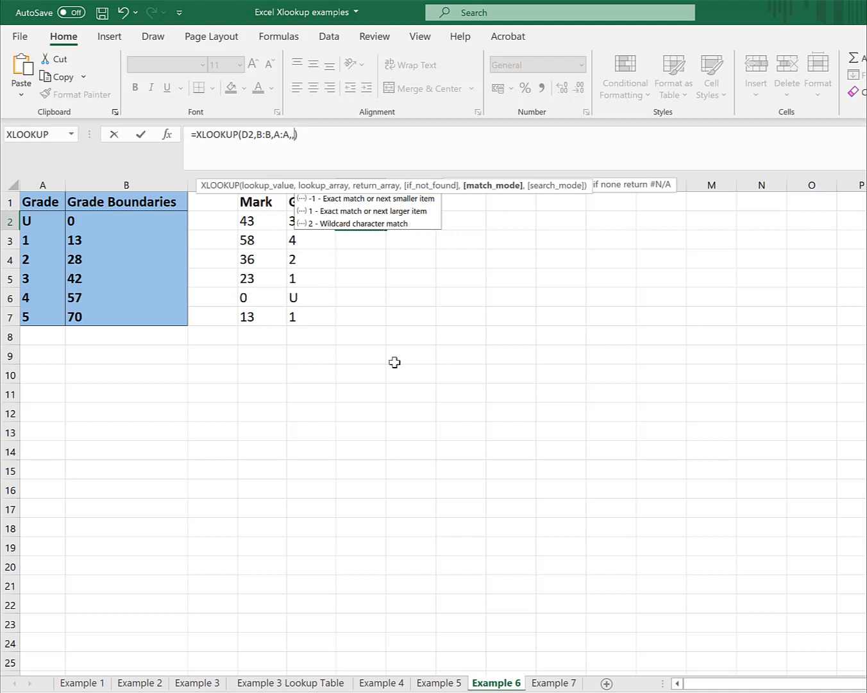
pyautogui.write('-1')
pyautogui.press('Return')
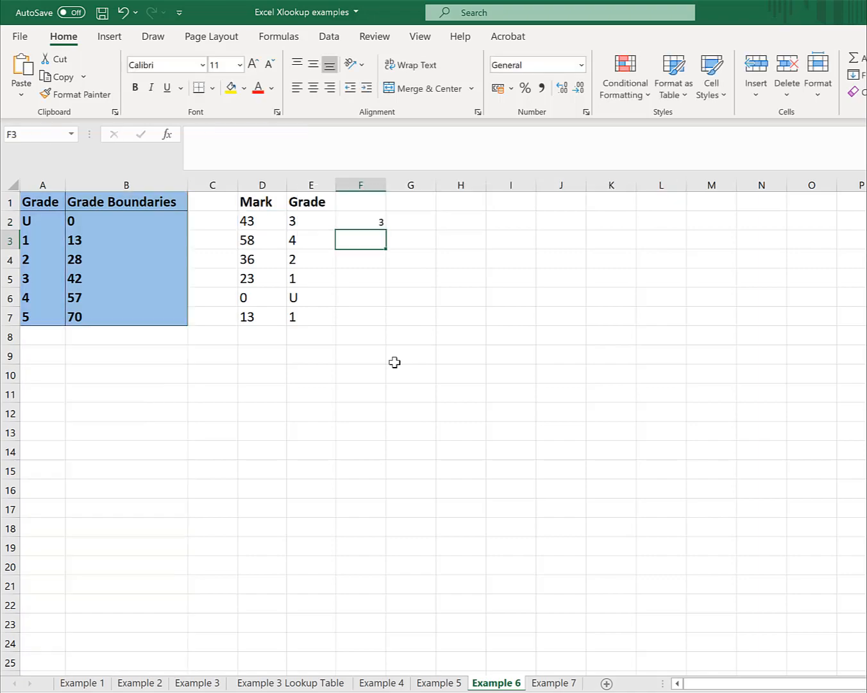
pyautogui.press('Up')
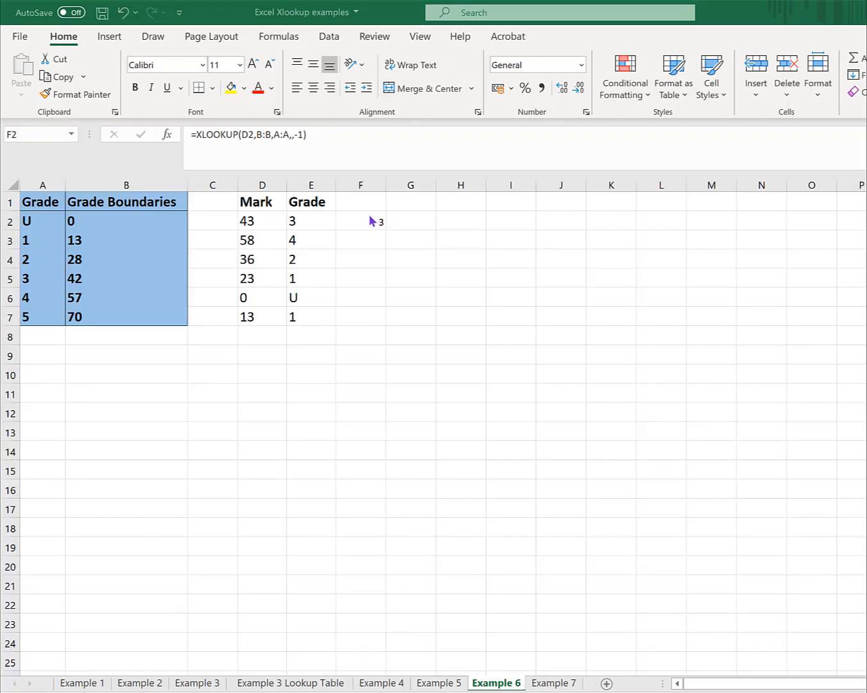
# - Change the match mode of the XLOOKUP in F2 to 1 (exact match or next larger item) and compare it with E2
pyautogui.click(374, 223)
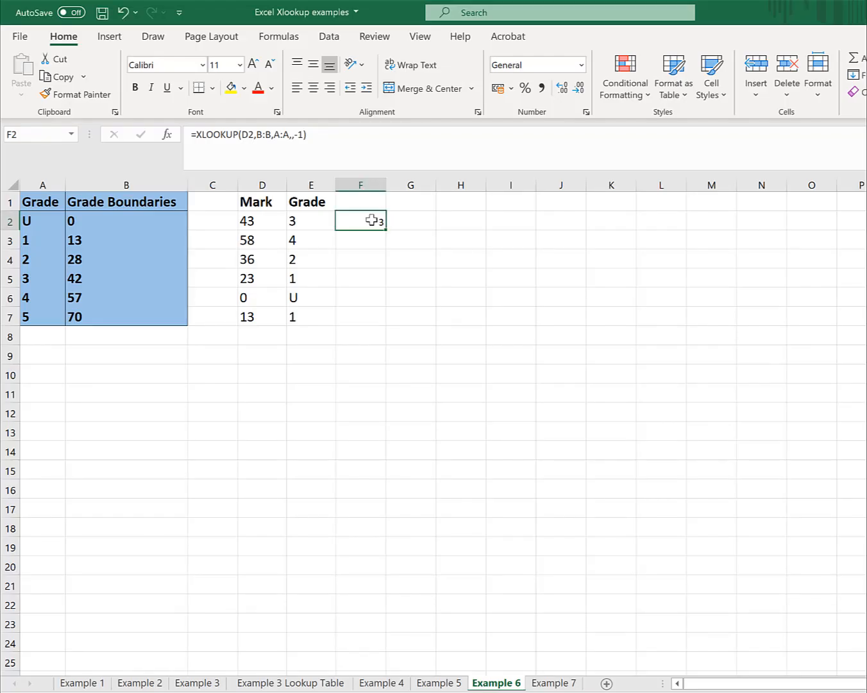
pyautogui.click(304, 134)
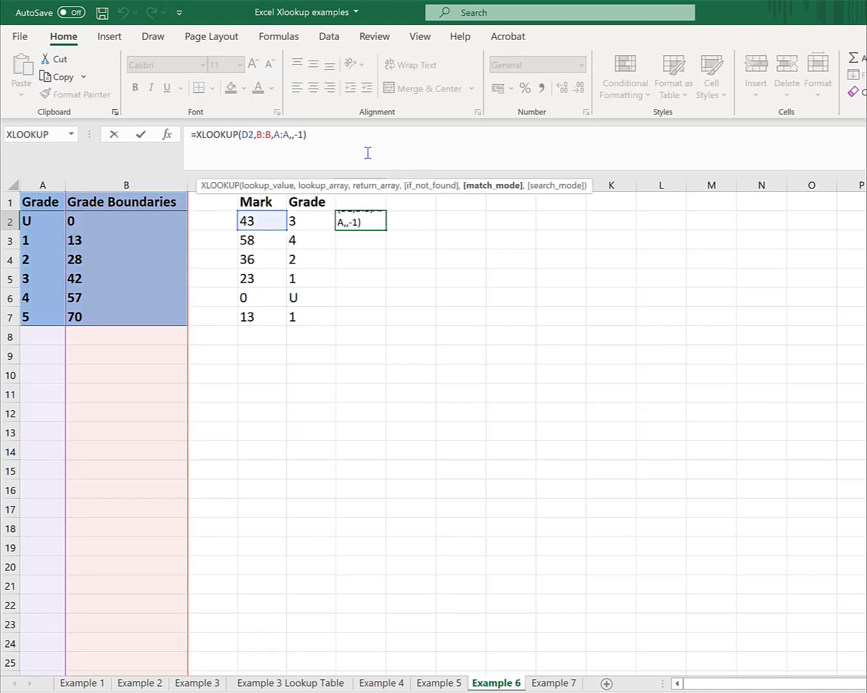
pyautogui.press('BackSpace')
pyautogui.write('1')
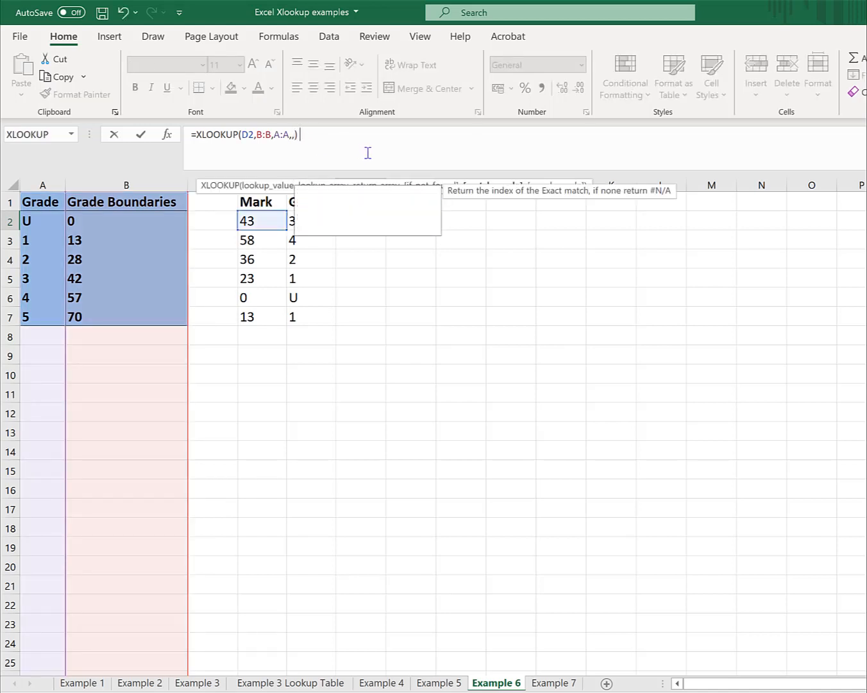
pyautogui.press('Return')
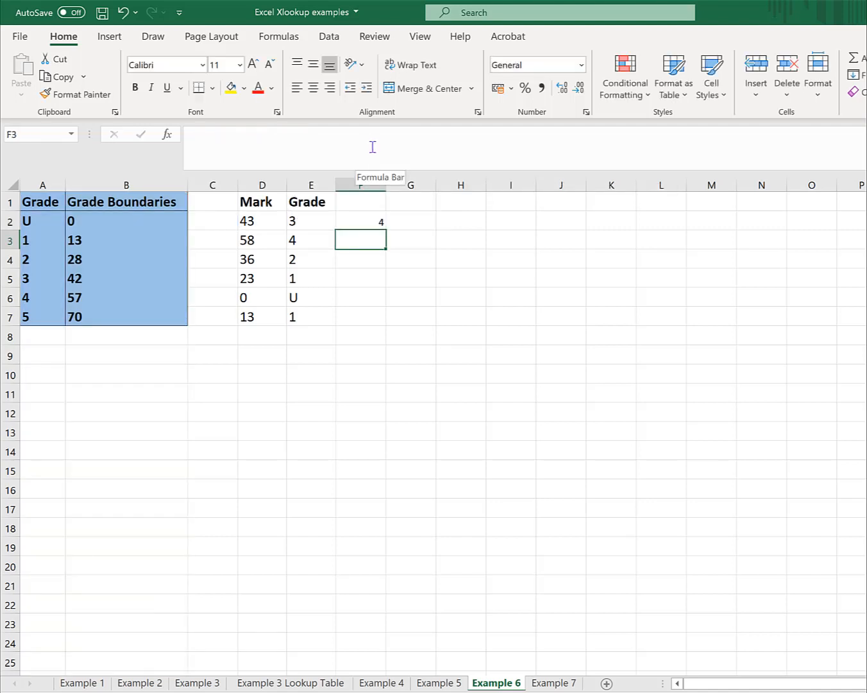
pyautogui.click(358, 222)
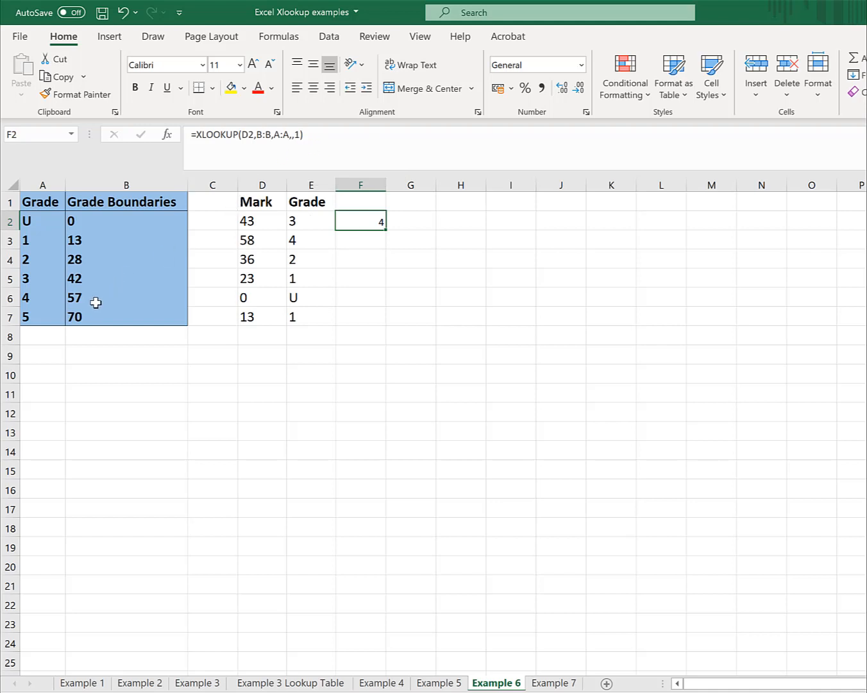
pyautogui.click(322, 222)
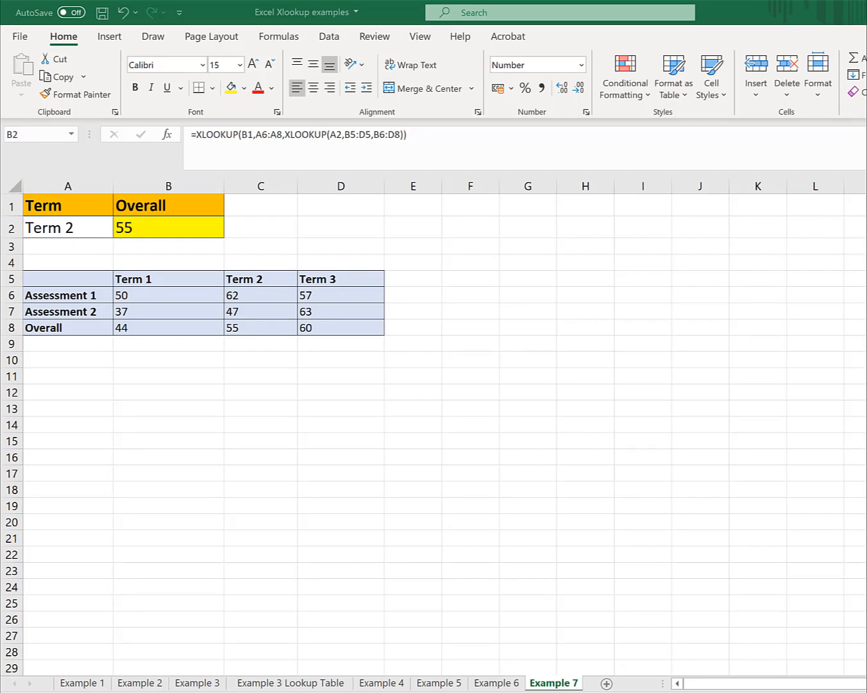
# - On the Example 7 sheet, start an XLOOKUP in C2 with B1 as the lookup value and A6:A8 as the lookup array
pyautogui.click(148, 221)
pyautogui.click(265, 224)
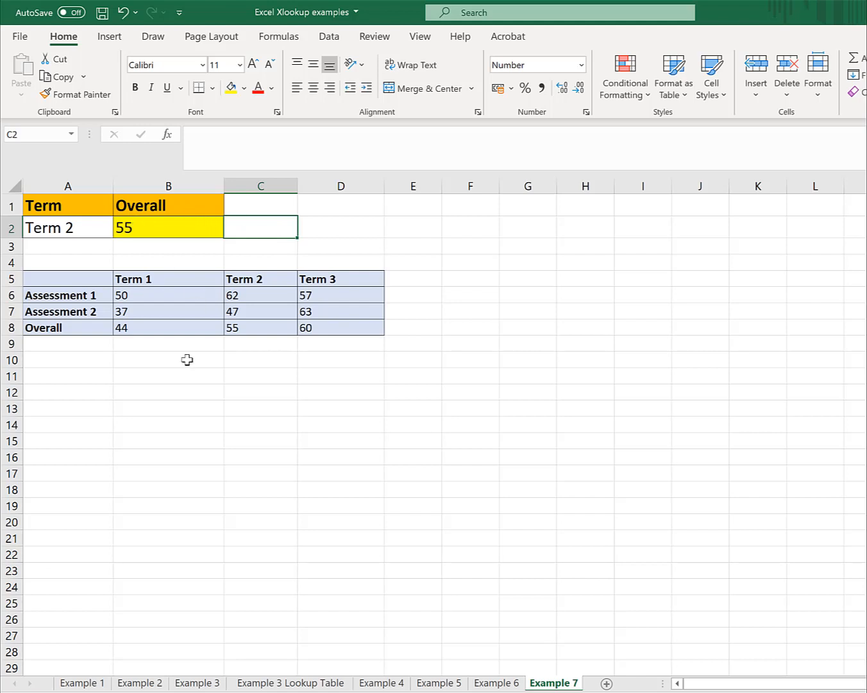
pyautogui.write('=')
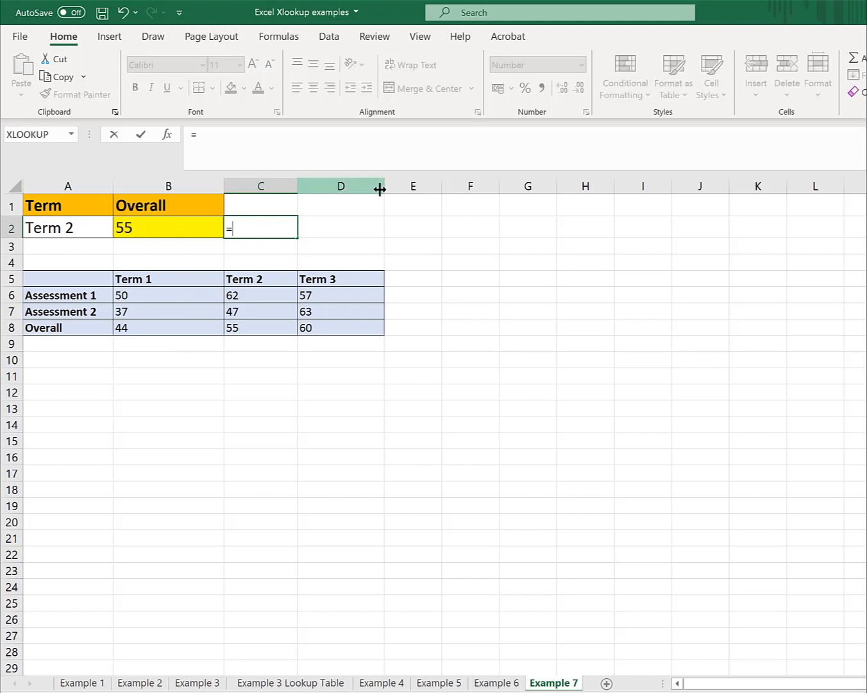
pyautogui.write('xl')
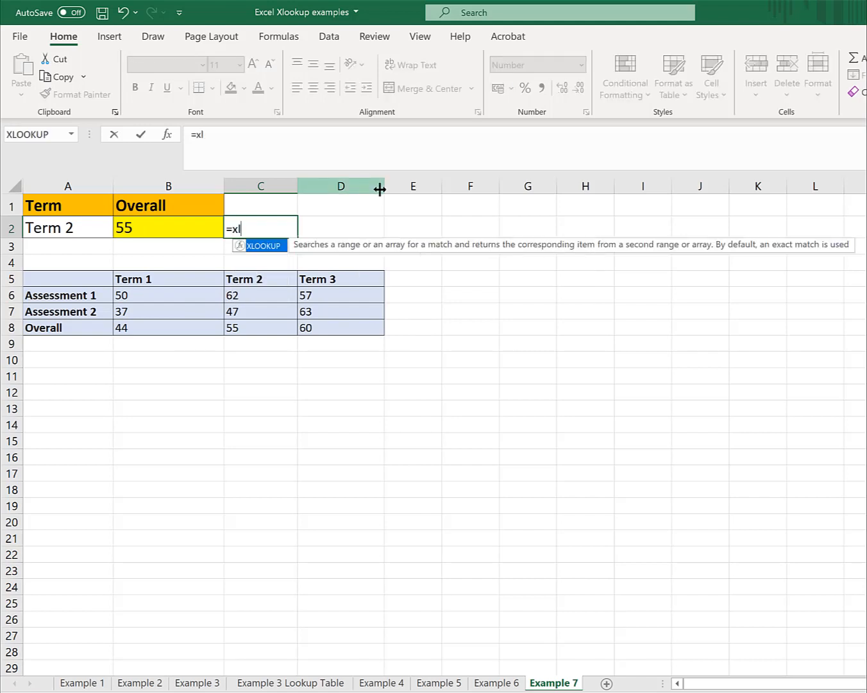
pyautogui.press('Tab')
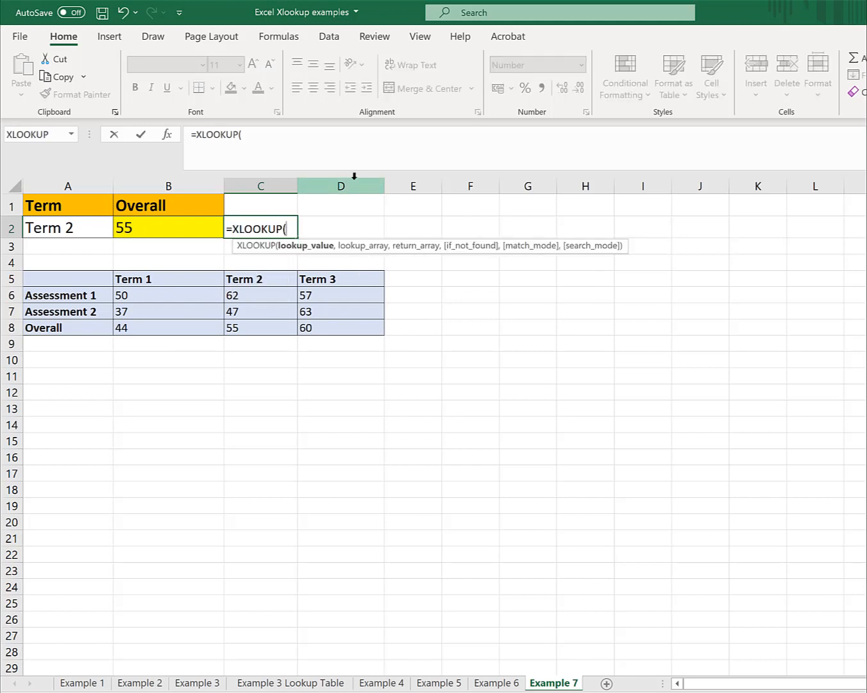
pyautogui.click(187, 204)
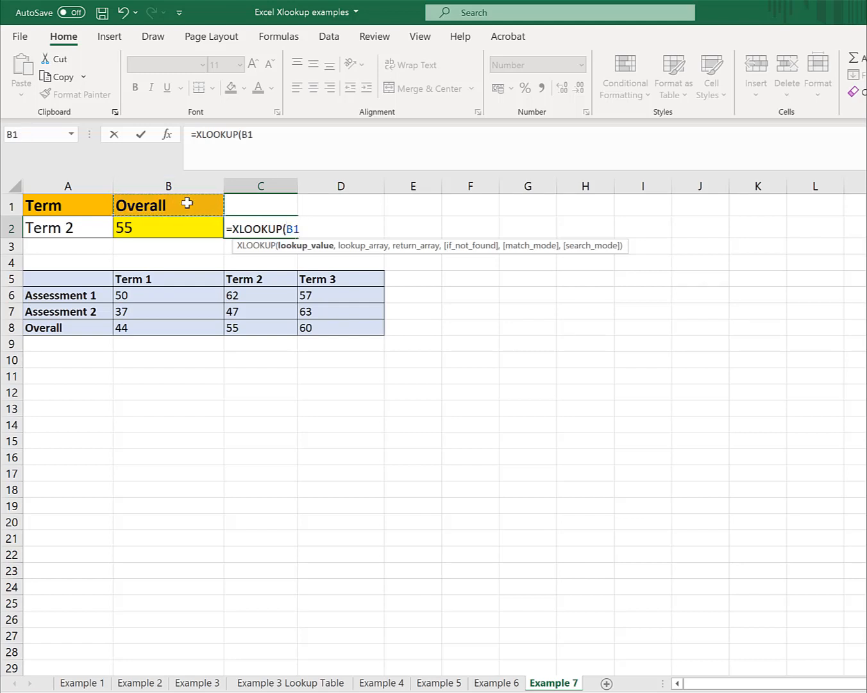
pyautogui.write(',')
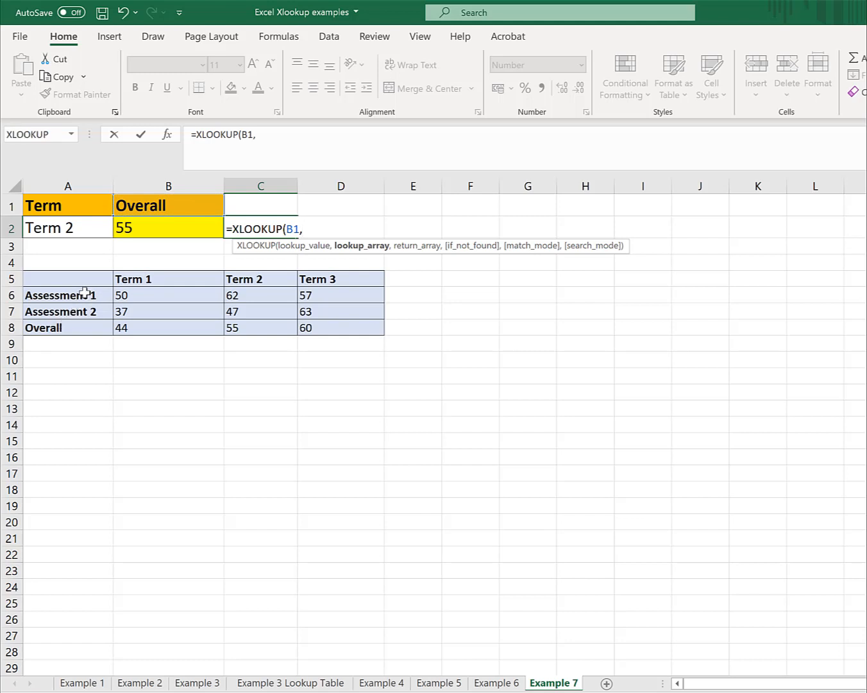
pyautogui.moveTo(84, 293); pyautogui.dragTo(78, 328)
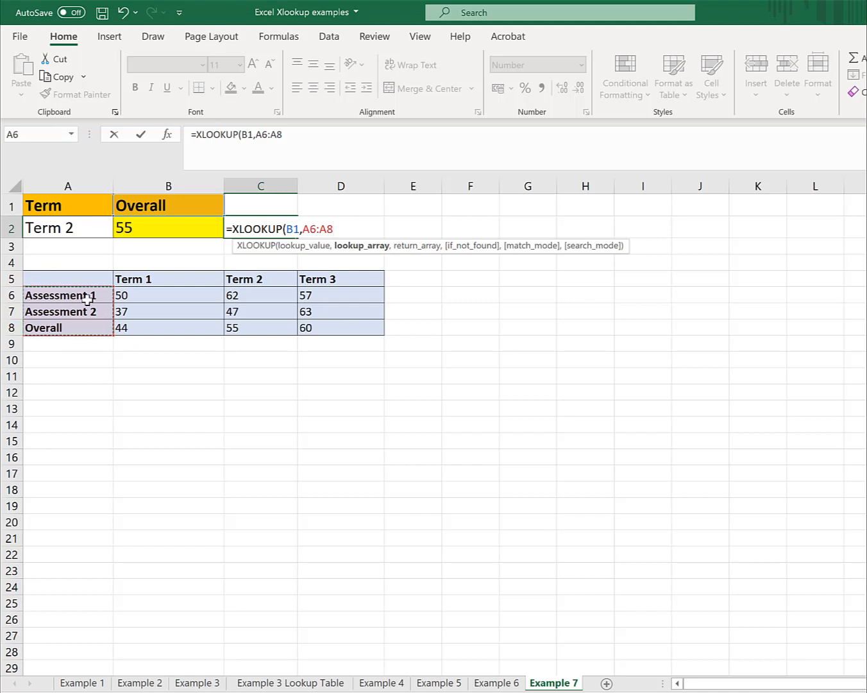
pyautogui.write(',')
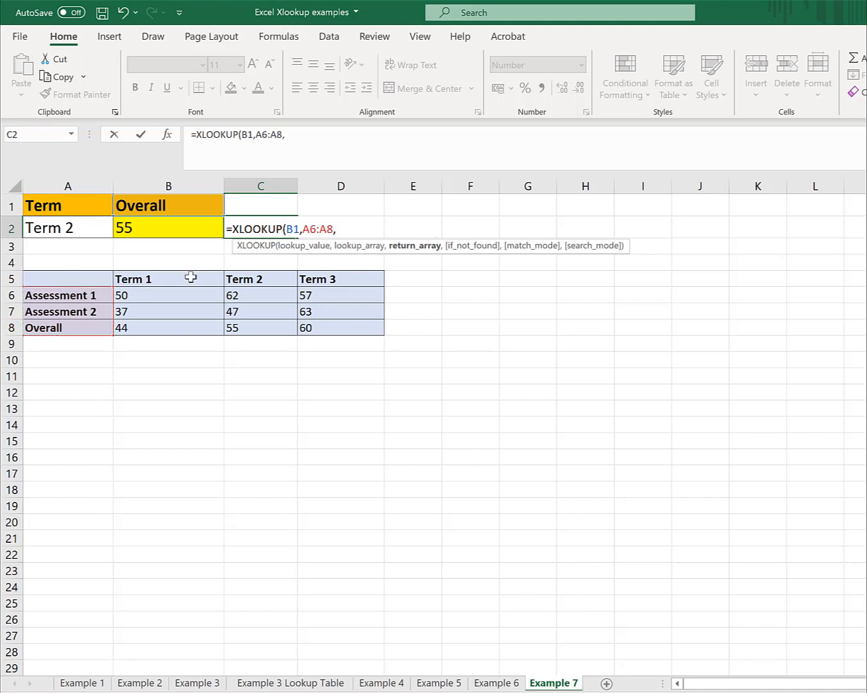
pyautogui.write('xll')
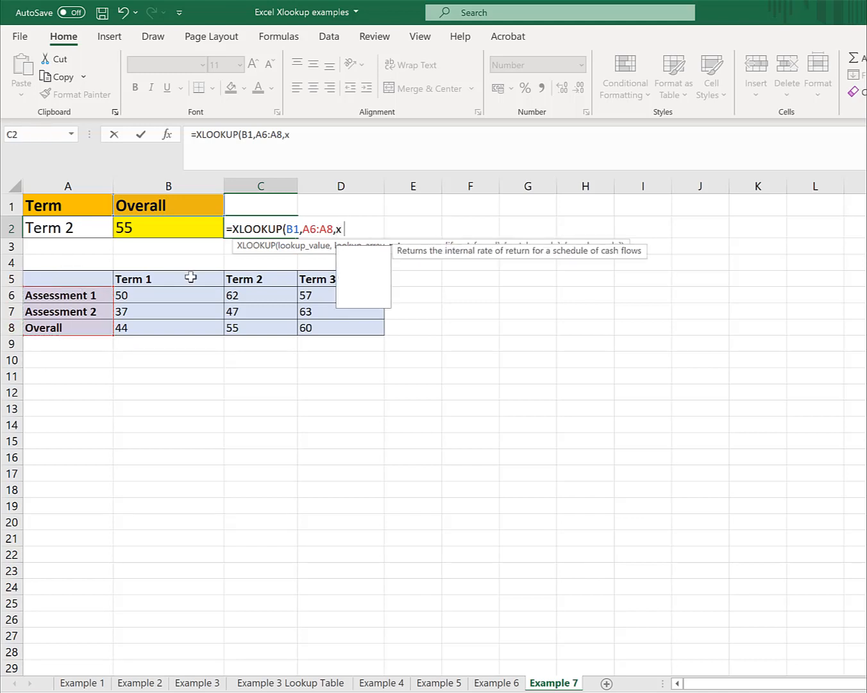
# - Nest a second XLOOKUP as the return array of the C2 formula, with the term in A2 as its lookup value
pyautogui.press('BackSpace')
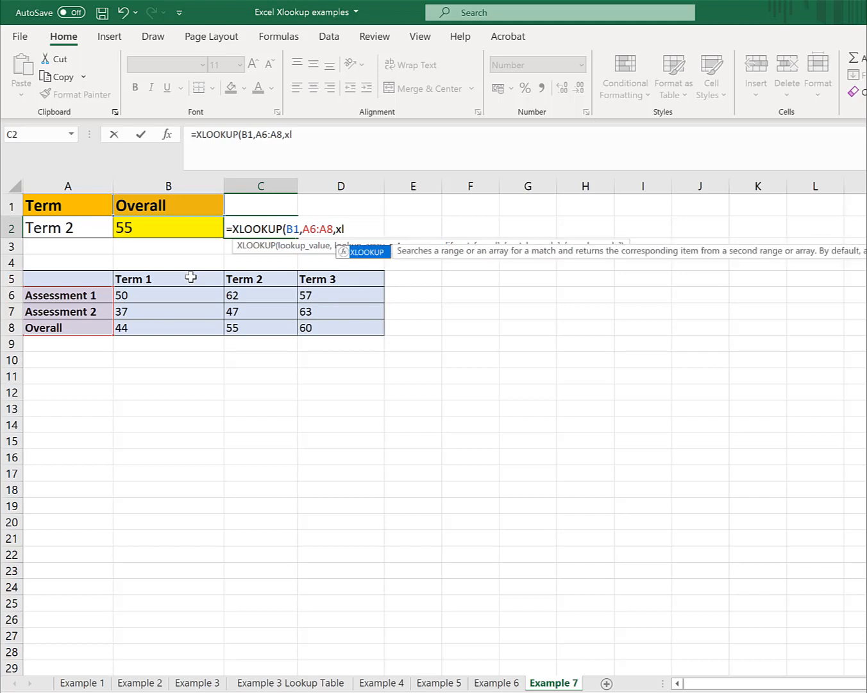
pyautogui.write('oo')
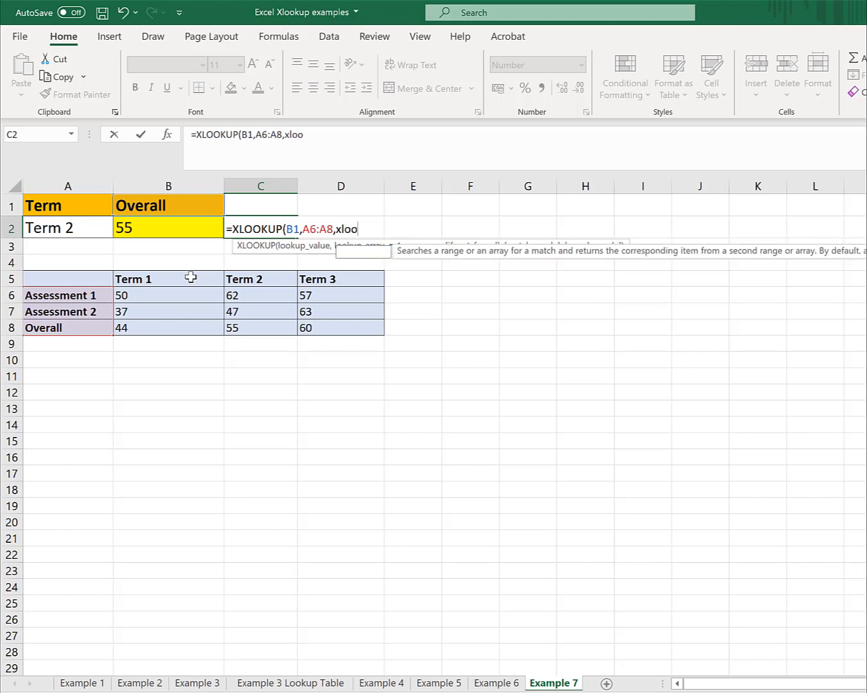
pyautogui.write('kup')
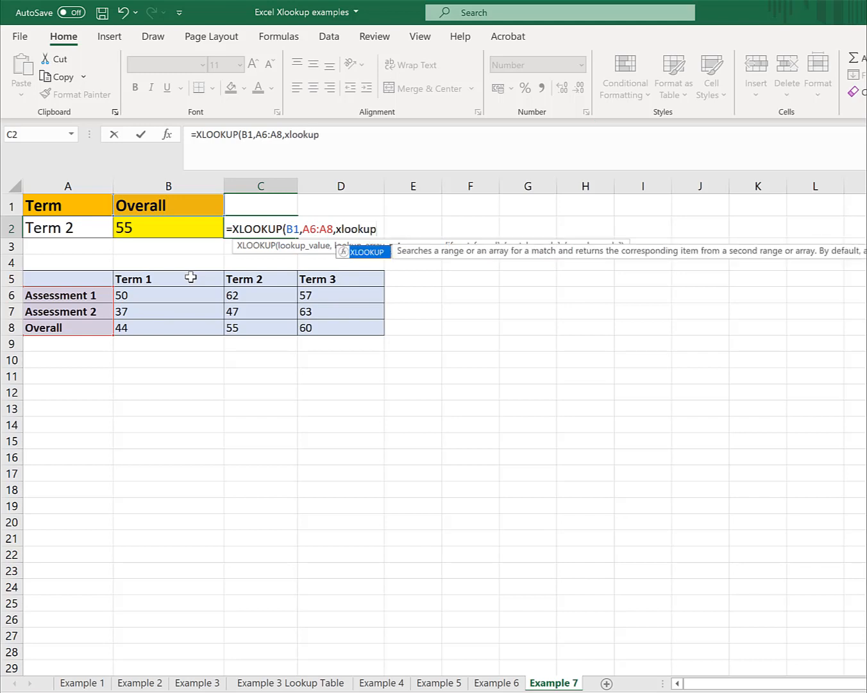
pyautogui.write('(')
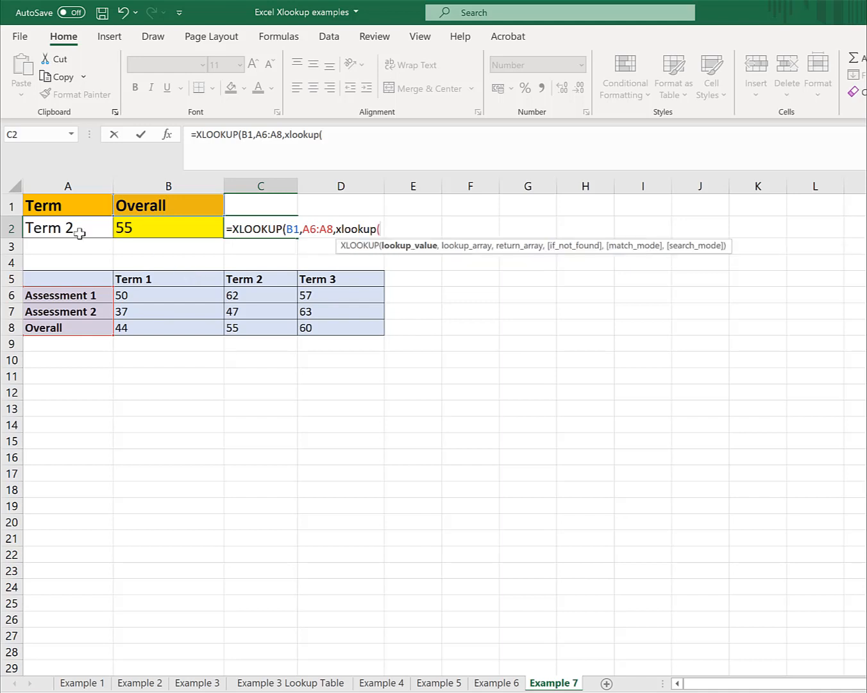
pyautogui.click(59, 226)
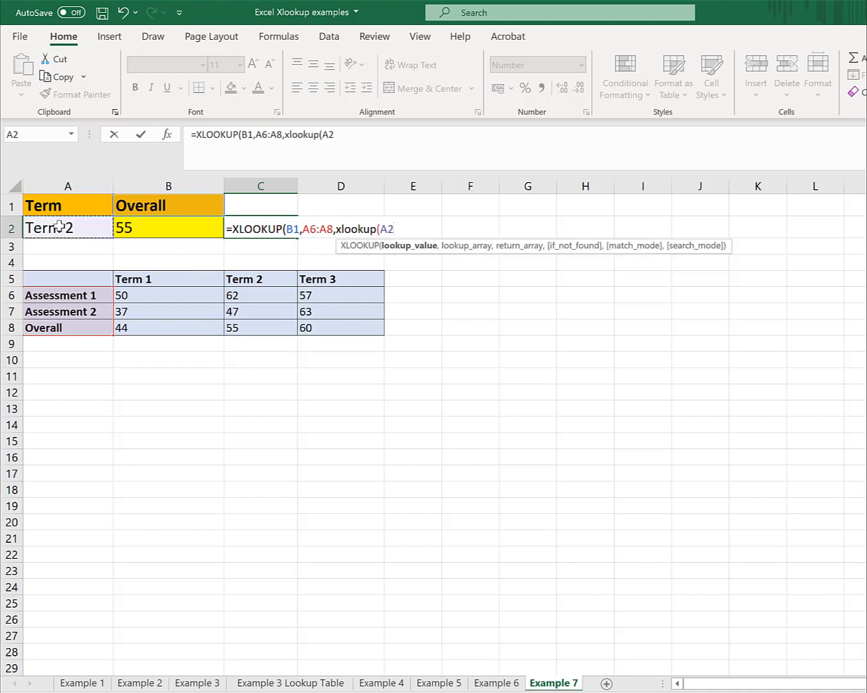
pyautogui.write(',')
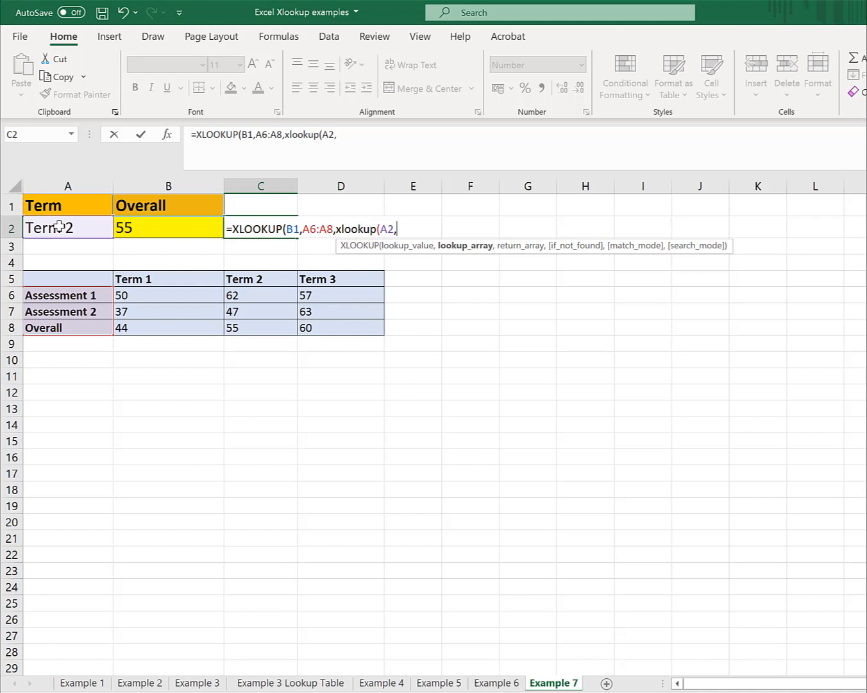
# - Give the nested XLOOKUP the lookup array B5:D5 and return array B6:D8, then close both functions and enter the C2 formula
pyautogui.click(138, 281)
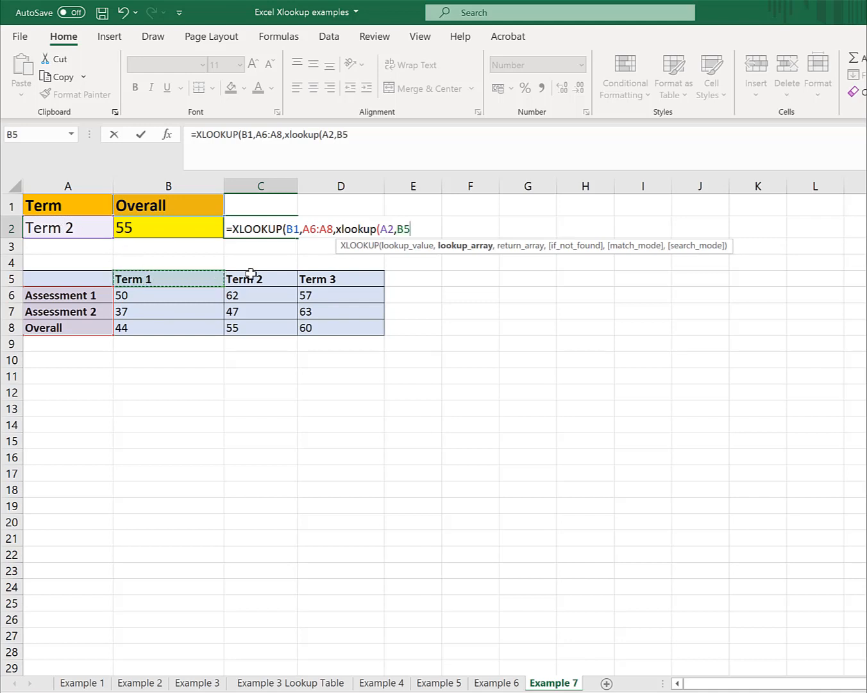
pyautogui.moveTo(251, 273); pyautogui.dragTo(335, 279)
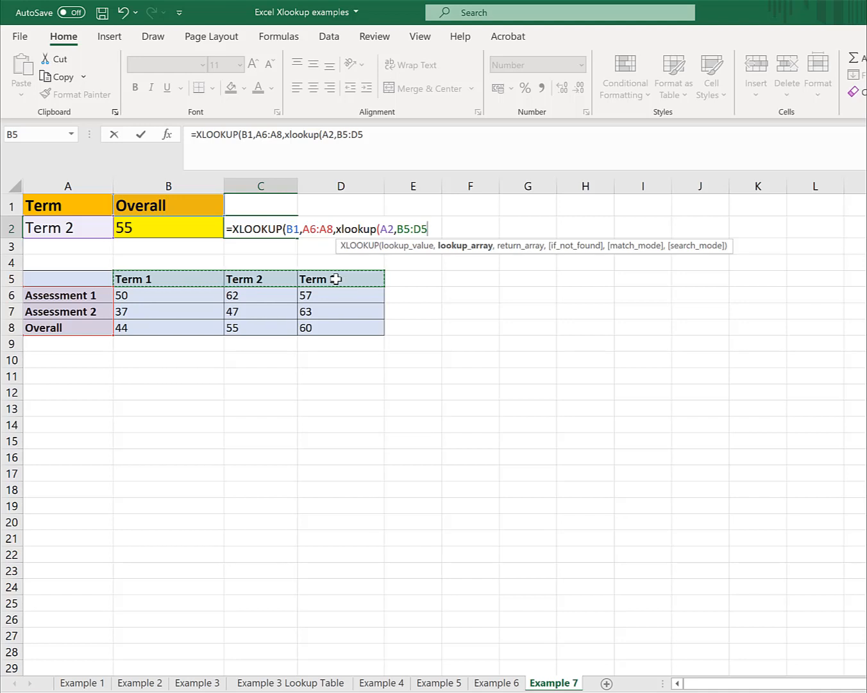
pyautogui.write(',')
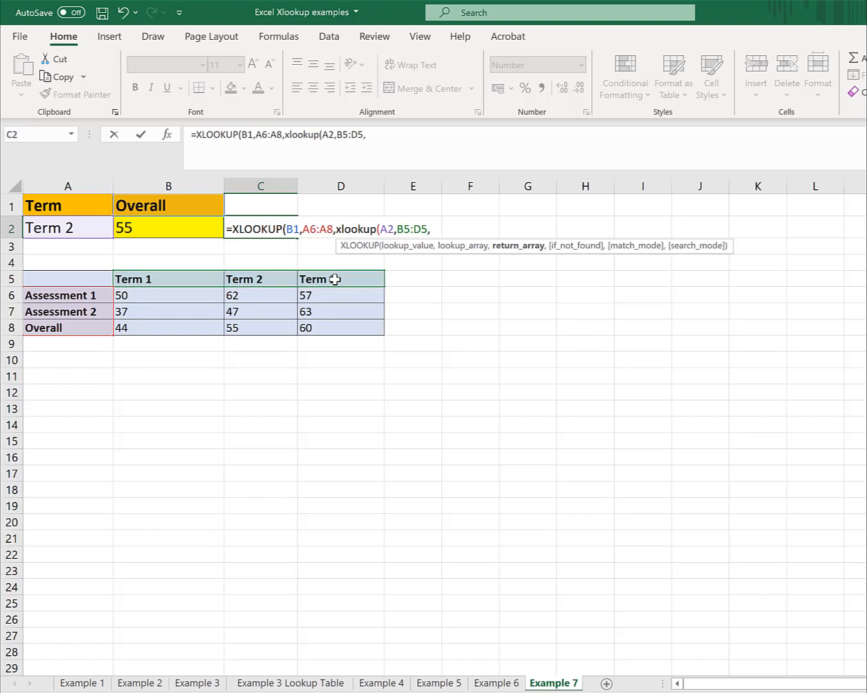
pyautogui.click(189, 299)
pyautogui.moveTo(190, 299); pyautogui.dragTo(335, 323)
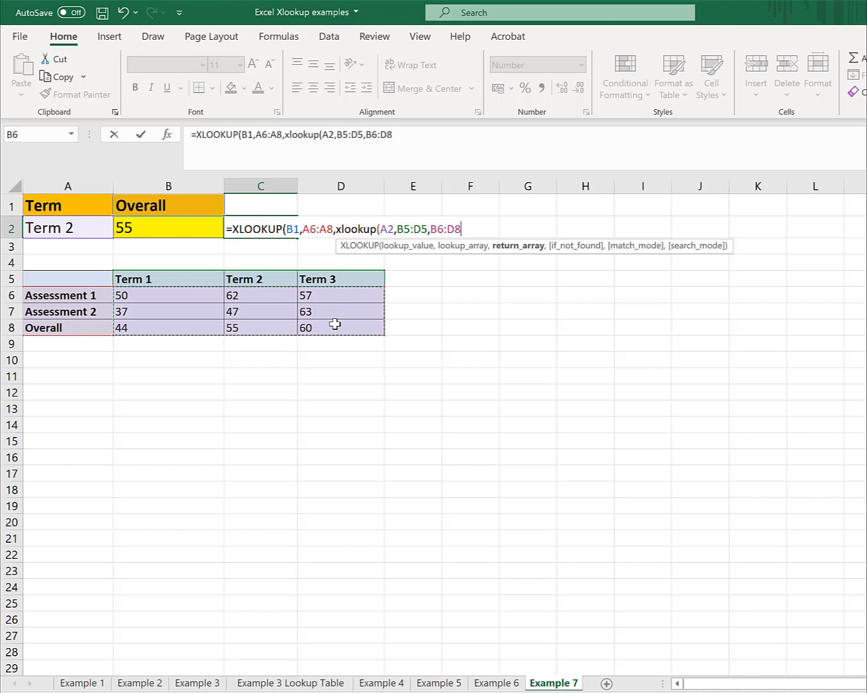
pyautogui.write(')')
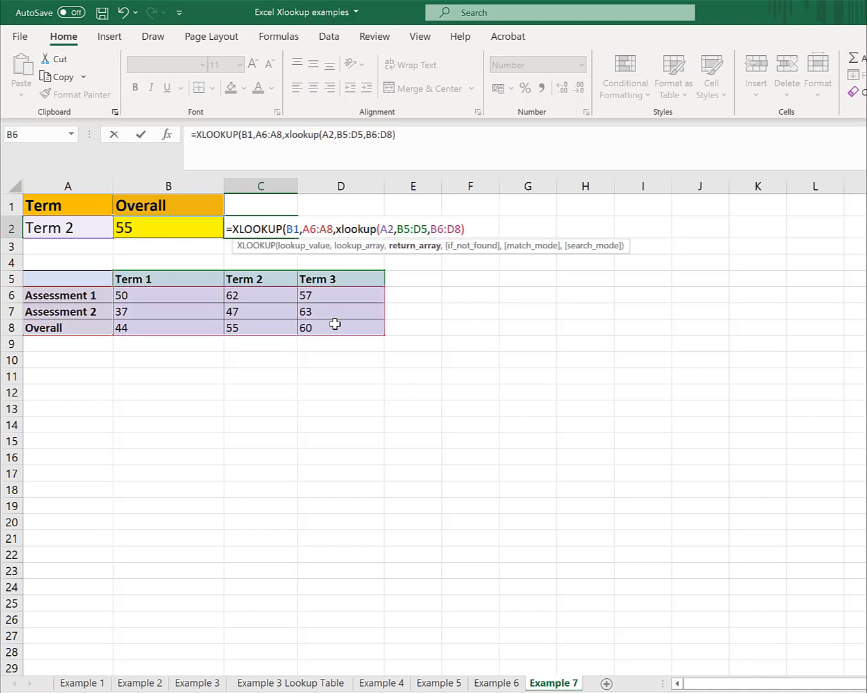
pyautogui.write(')')
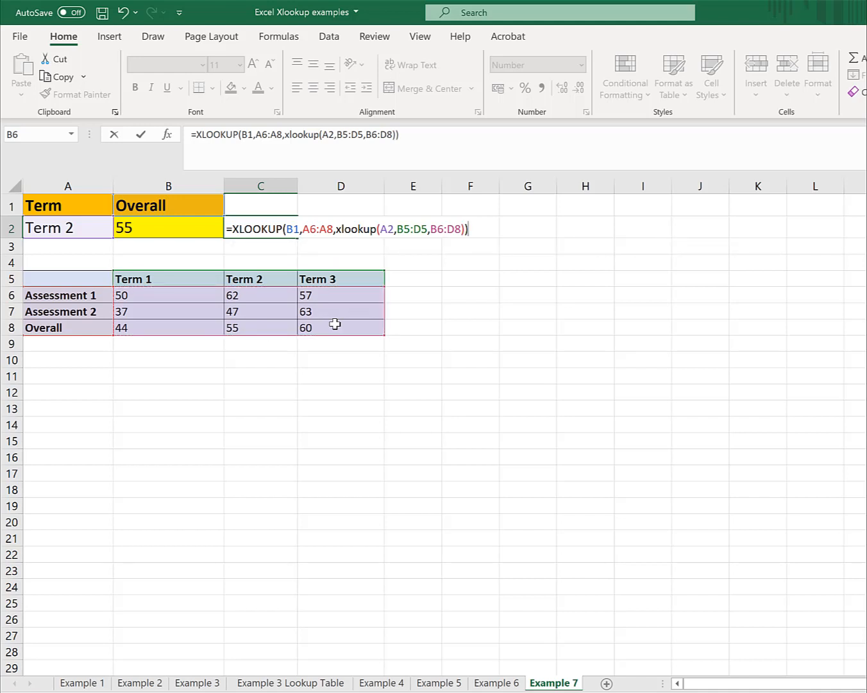
pyautogui.press('Return')
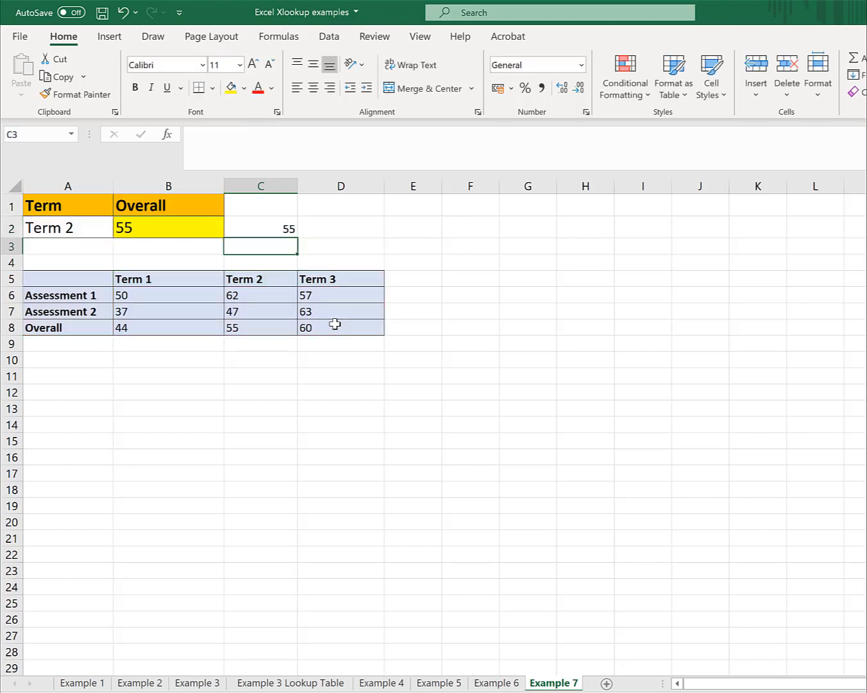
pyautogui.press('Up')
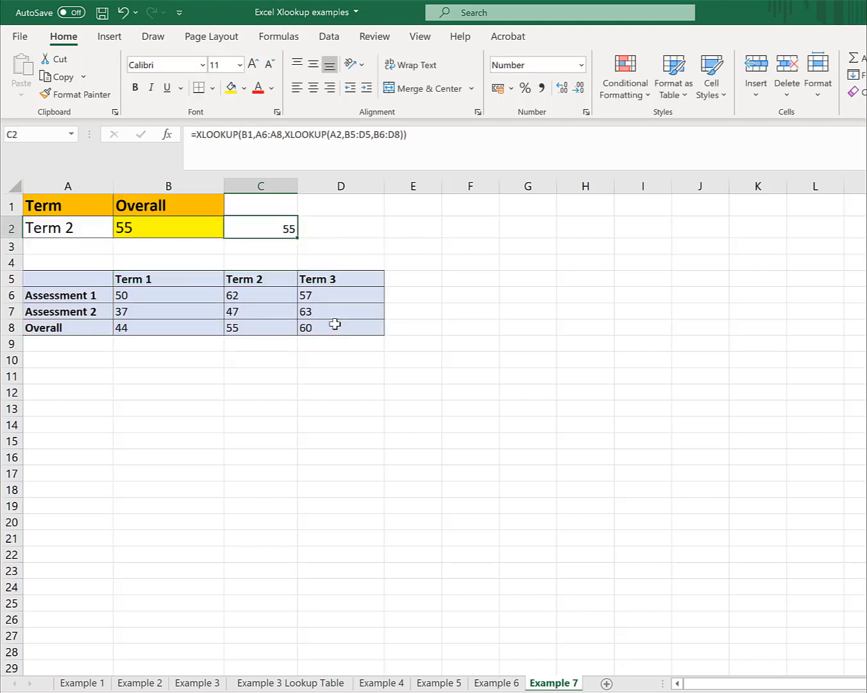
# - Colour the table's Term 2 heading in C5, the Overall label in A8 and their intersecting mark in C8 red
pyautogui.press('Left')
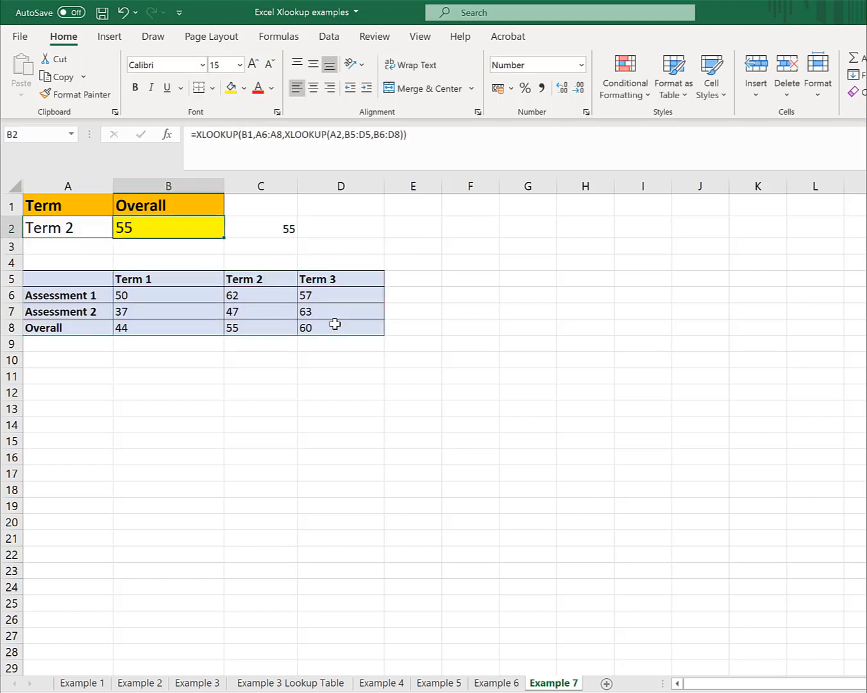
pyautogui.click(266, 278)
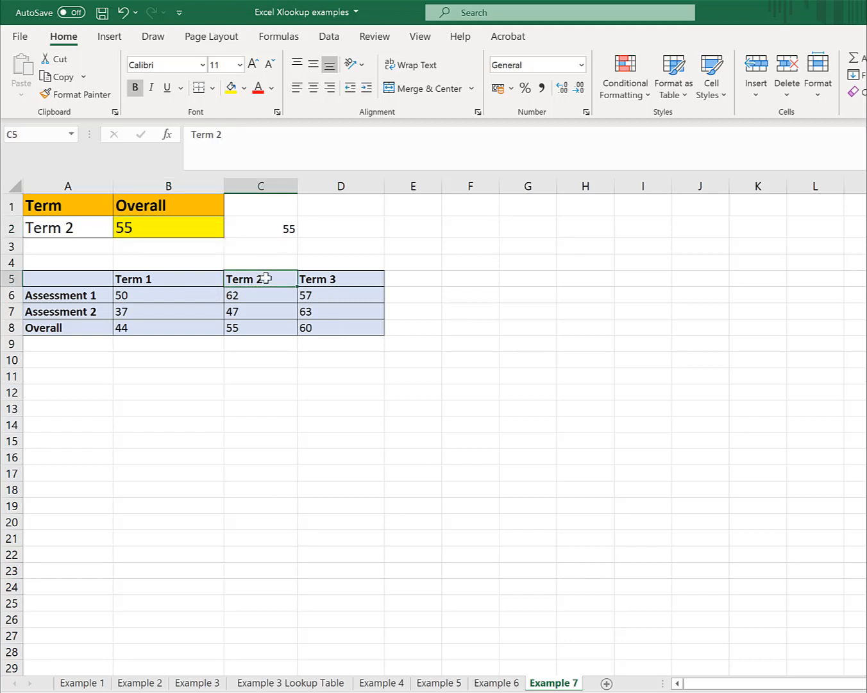
pyautogui.click(257, 87)
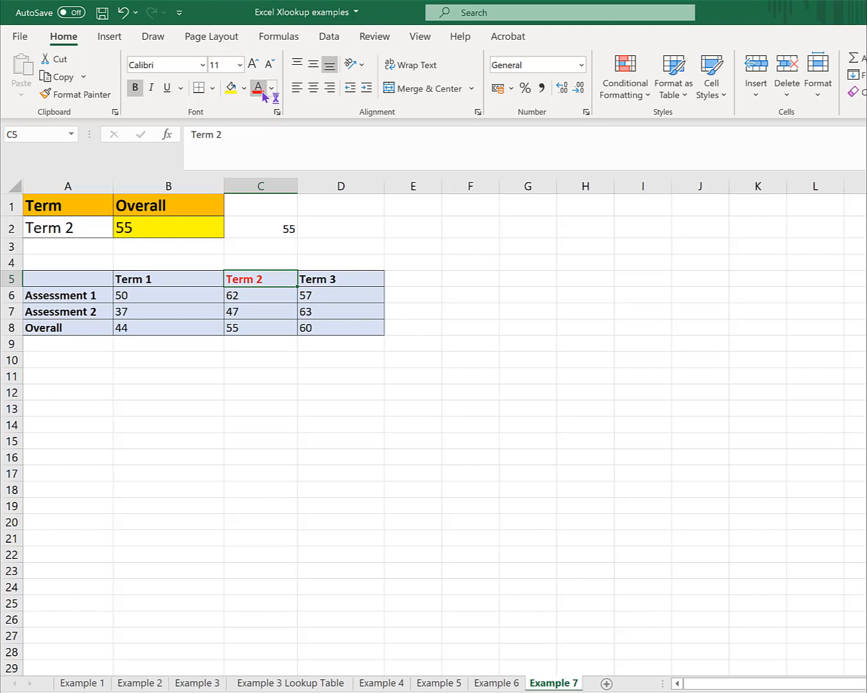
pyautogui.click(83, 328)
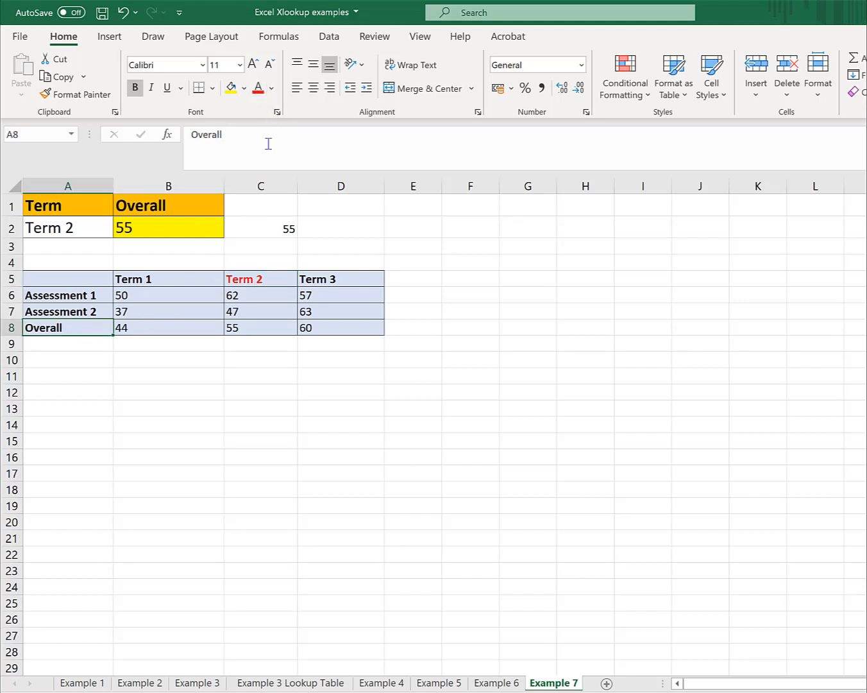
pyautogui.click(260, 89)
pyautogui.click(290, 325)
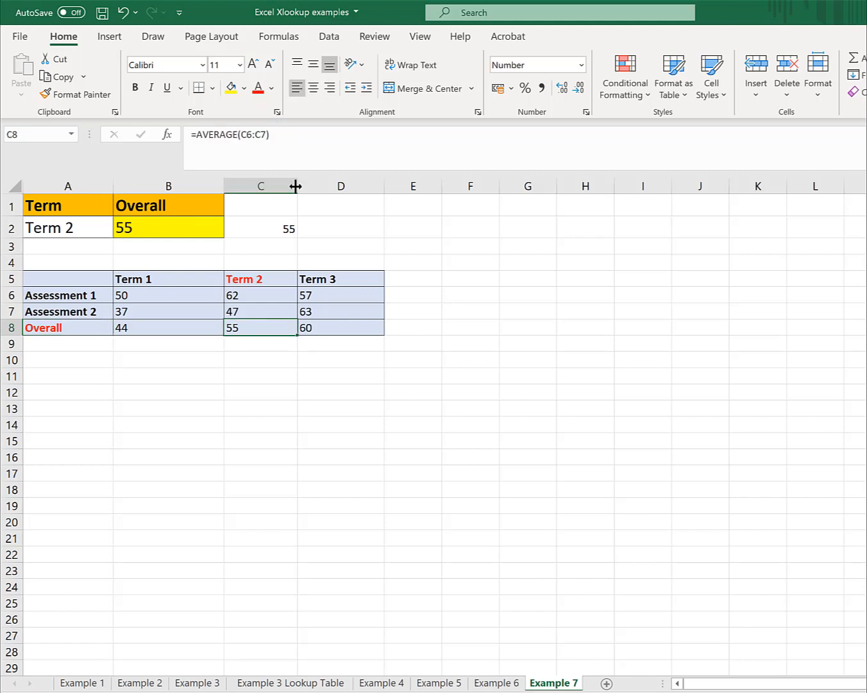
pyautogui.click(259, 87)
# - Change the term in A2 to Term 3 and check the two-way lookup in B2
pyautogui.click(170, 206)
pyautogui.click(92, 231)
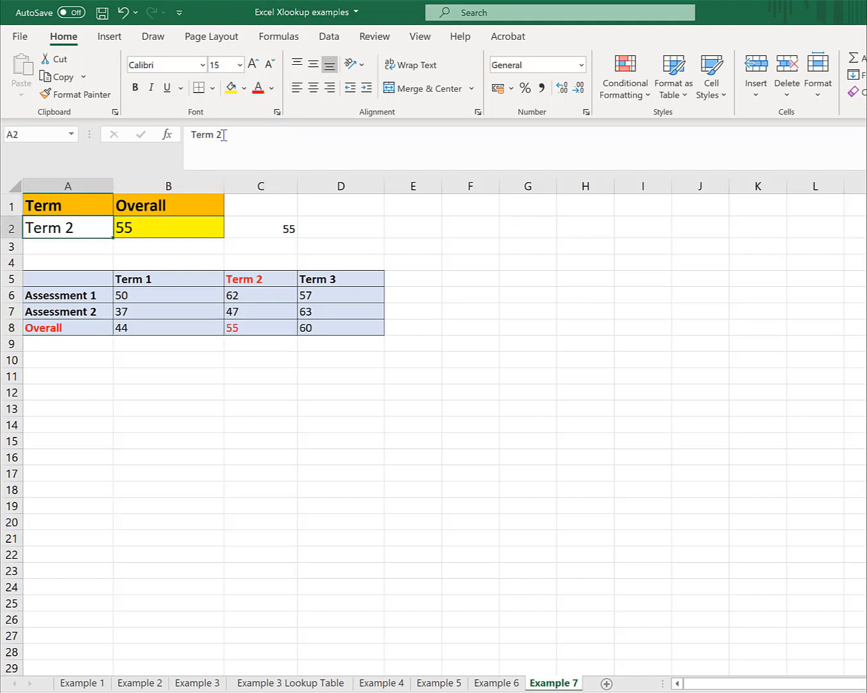
pyautogui.click(272, 150)
pyautogui.press('BackSpace')
pyautogui.write('3')
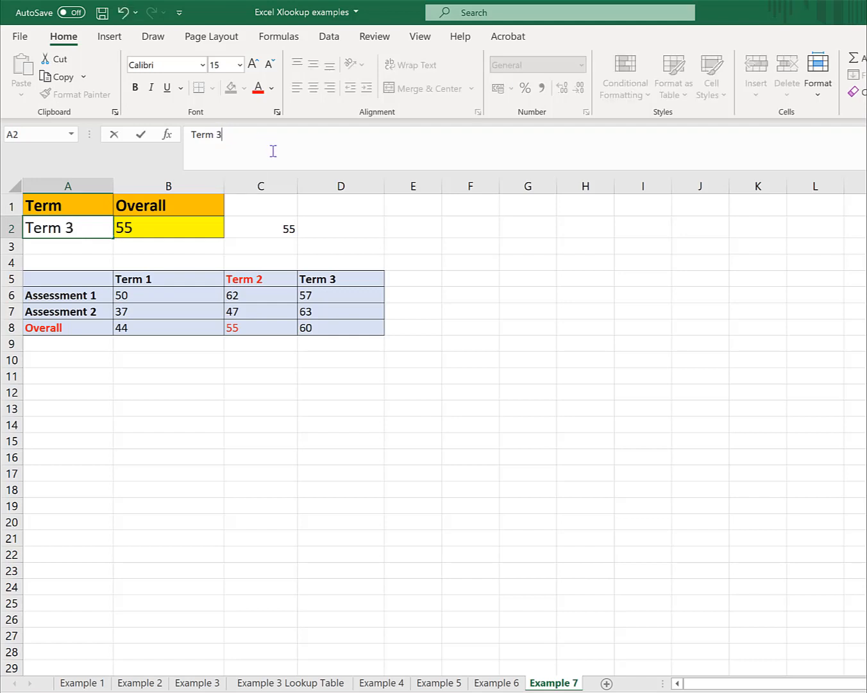
pyautogui.press('Return')
pyautogui.press('Up')
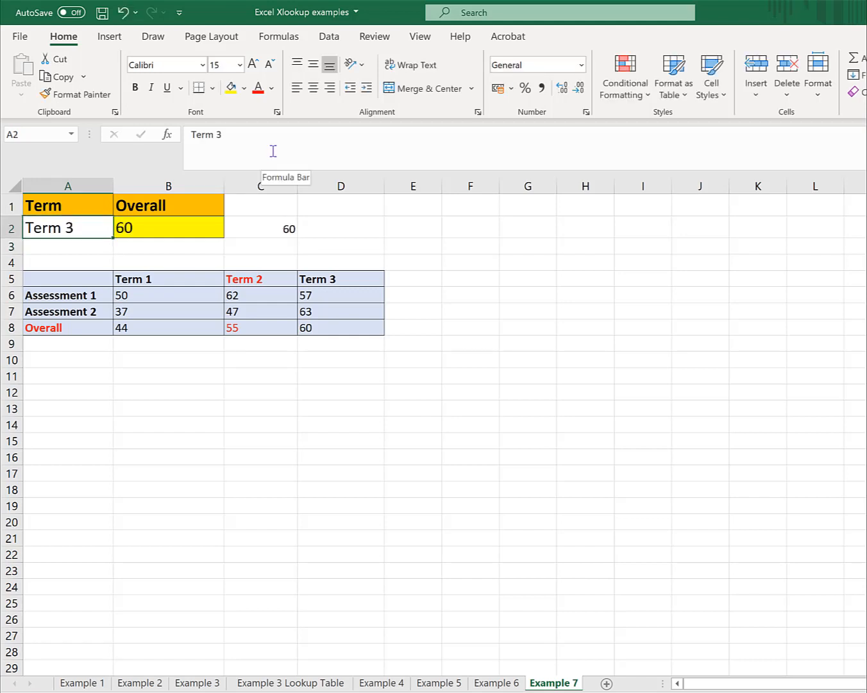
pyautogui.press('Right')
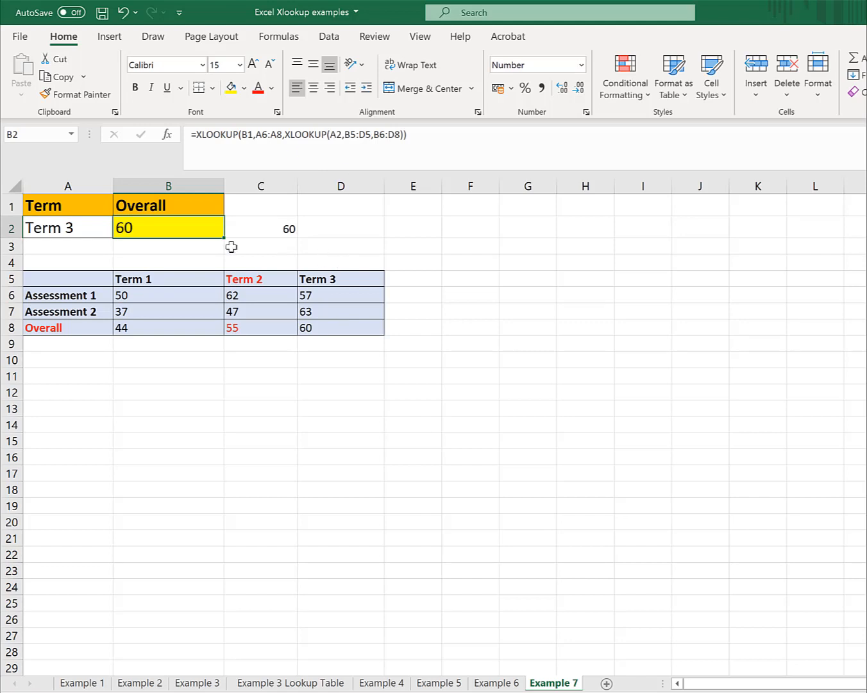
# - Change the lookup term in A2 to Term 1
pyautogui.click(91, 231)
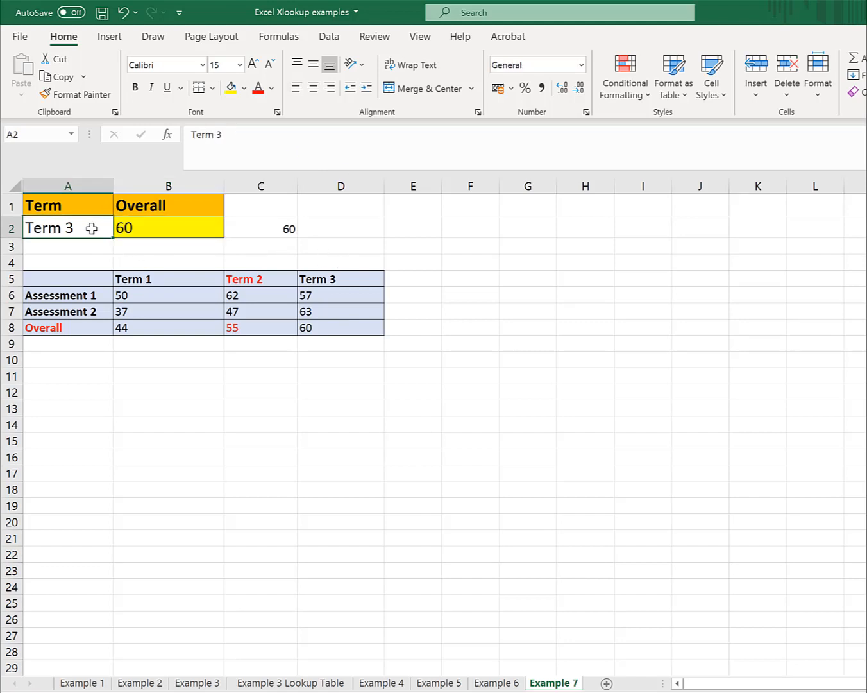
pyautogui.click(242, 135)
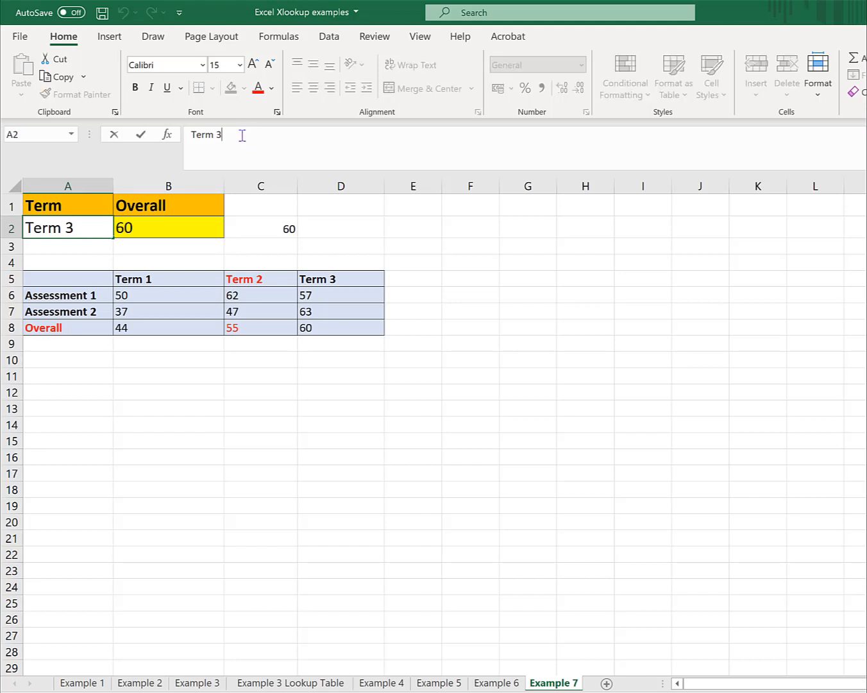
pyautogui.press('BackSpace')
pyautogui.write('1')
pyautogui.press('Return')
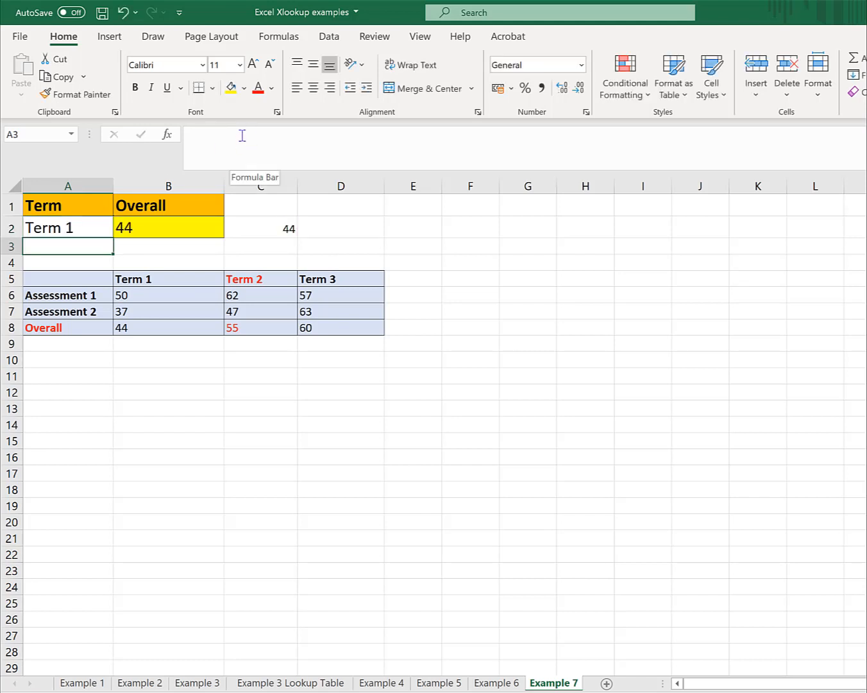
# - Replace the assessment heading in B1 with Assessment 1 as the lookup value
pyautogui.click(199, 208)
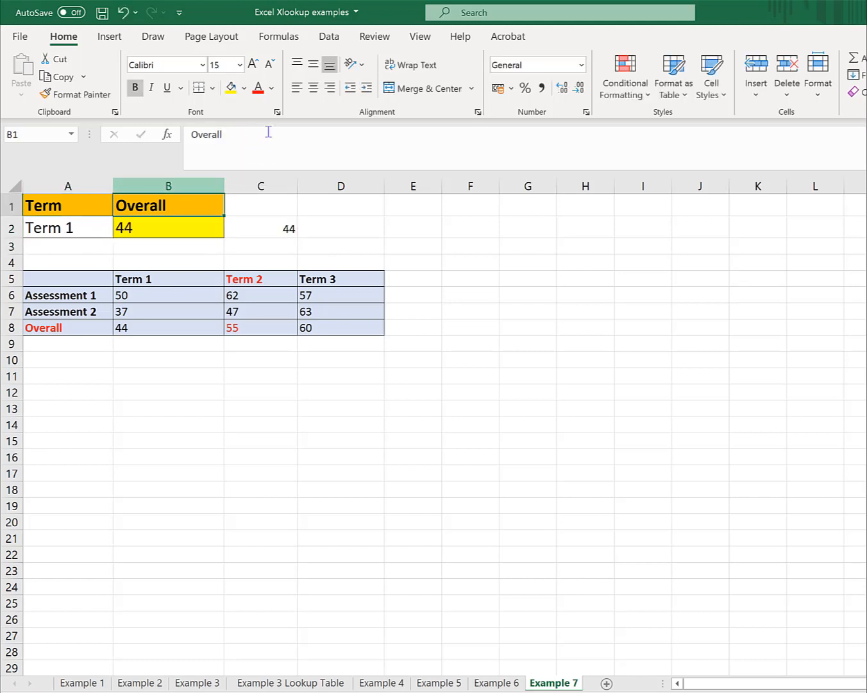
pyautogui.click(238, 136)
pyautogui.press('BackSpace')
pyautogui.press('BackSpace')
pyautogui.press('BackSpace')
pyautogui.press('BackSpace')
pyautogui.press('BackSpace')
pyautogui.press('BackSpace')
pyautogui.press('BackSpace')
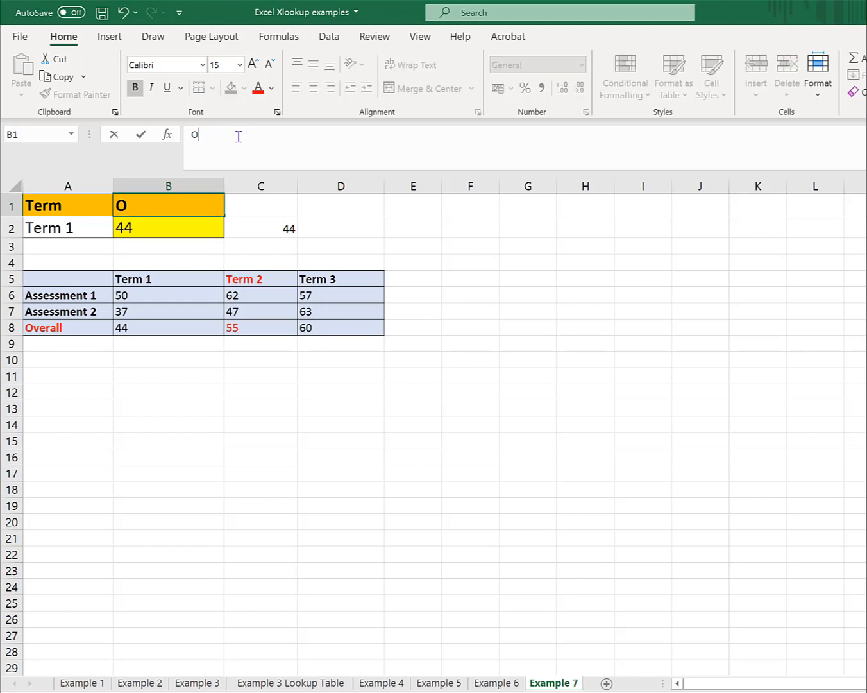
pyautogui.write('Assessm')
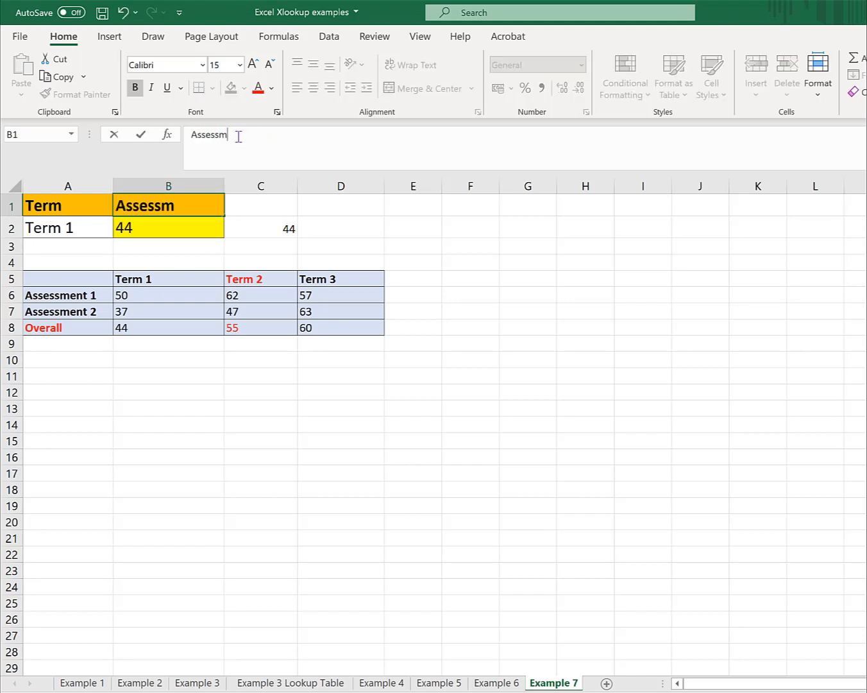
pyautogui.write('ent 1')
pyautogui.press('Return')
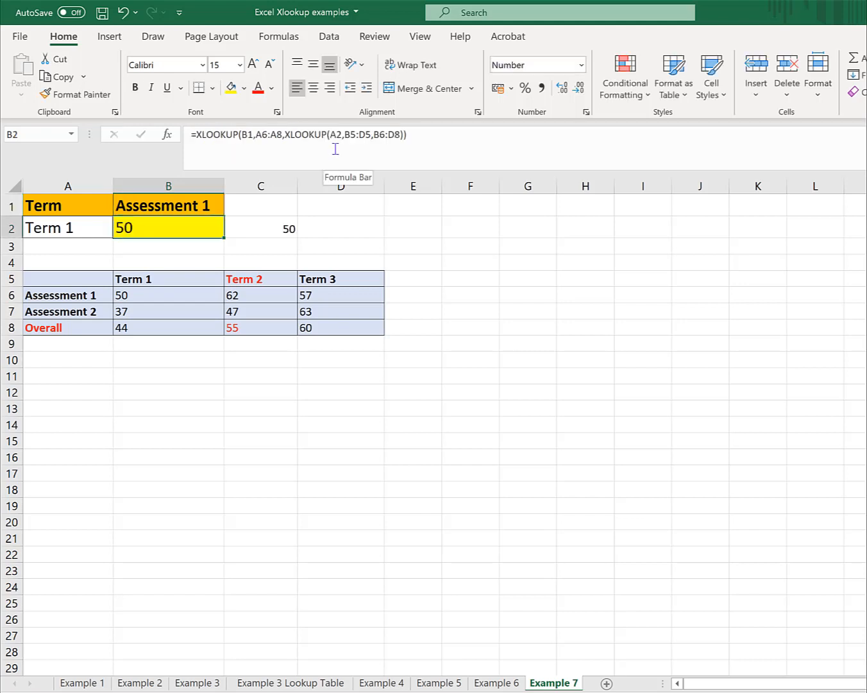